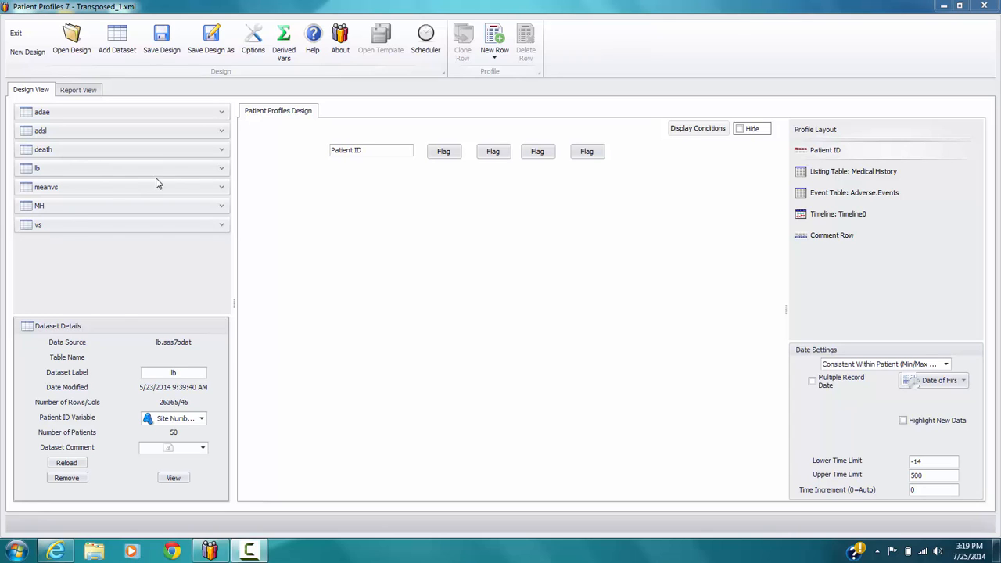
# Step: Add a transposed table row to the profile layout and place it directly below the Adverse.Events event table
pyautogui.click(493, 61)
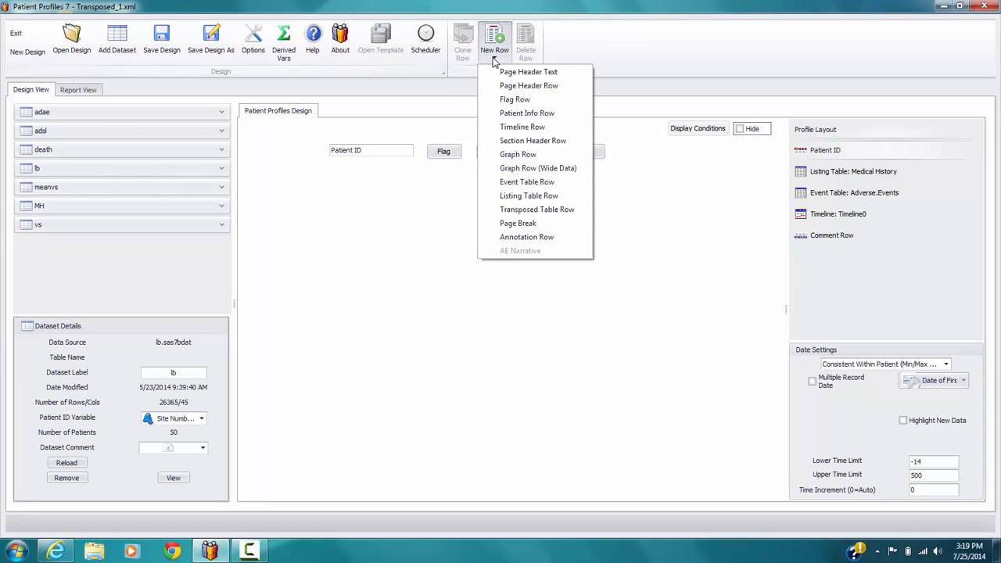
pyautogui.click(541, 211)
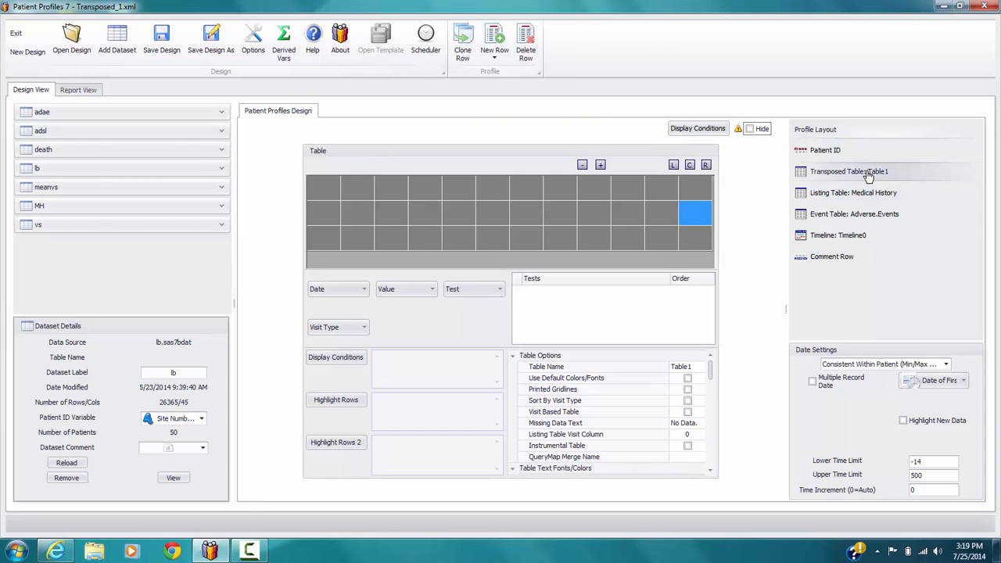
pyautogui.moveTo(852, 171); pyautogui.dragTo(856, 234)
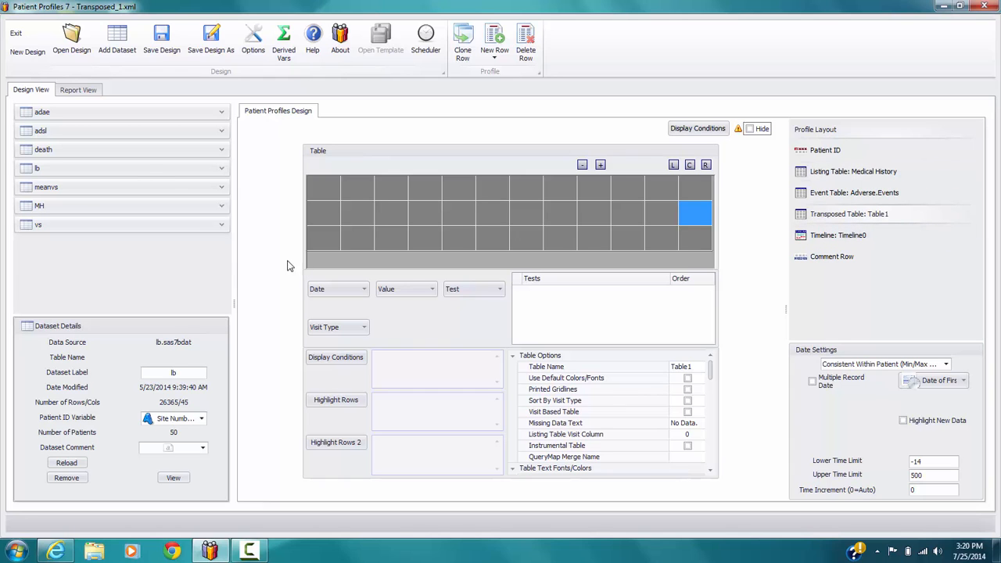
# Step: From the lb dataset, assign Date of Collection (LBDTC) as the table's date and Visit Name (VISIT) as its visit type
pyautogui.click(221, 169)
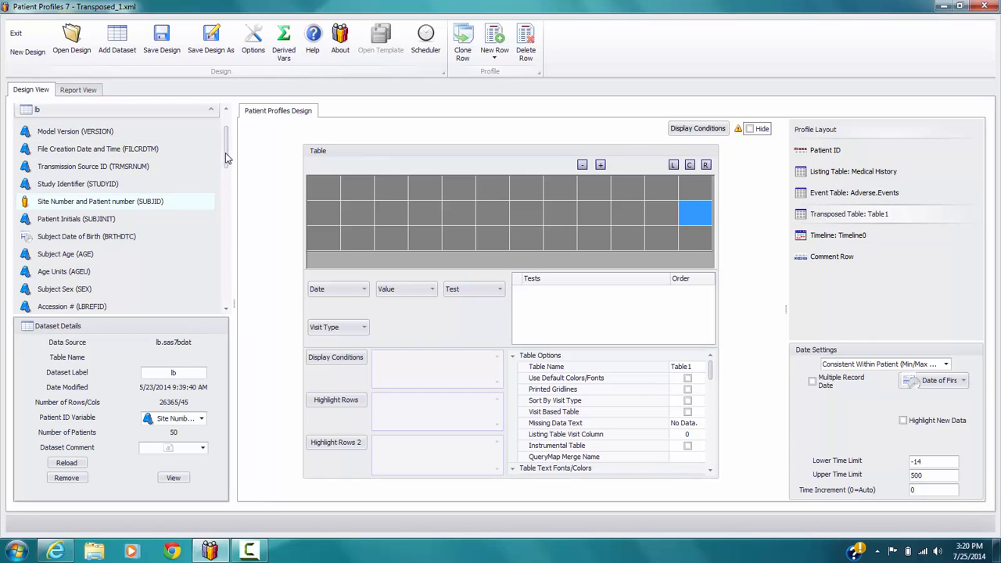
pyautogui.scroll(-3, 126, 216)
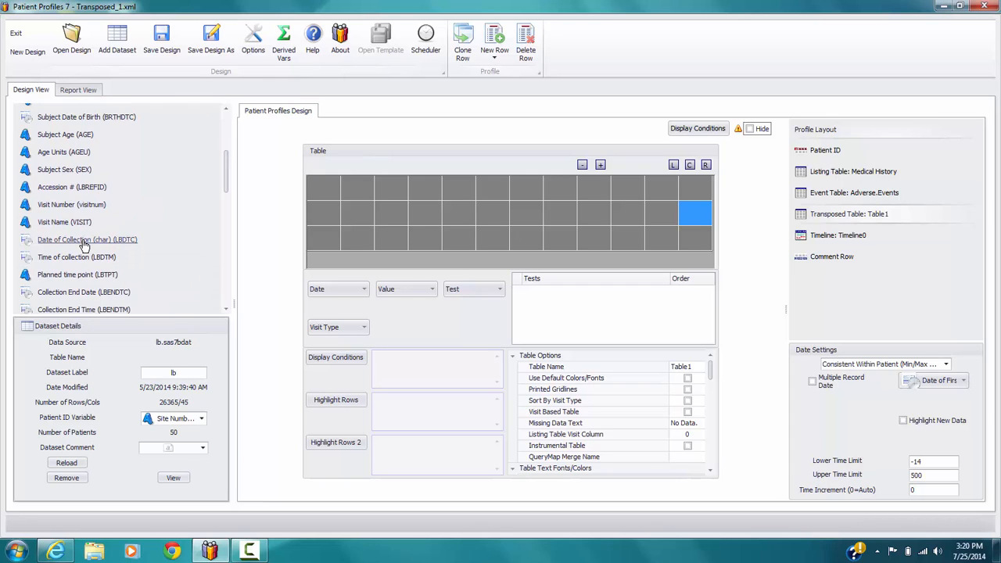
pyautogui.moveTo(84, 245); pyautogui.dragTo(334, 293)
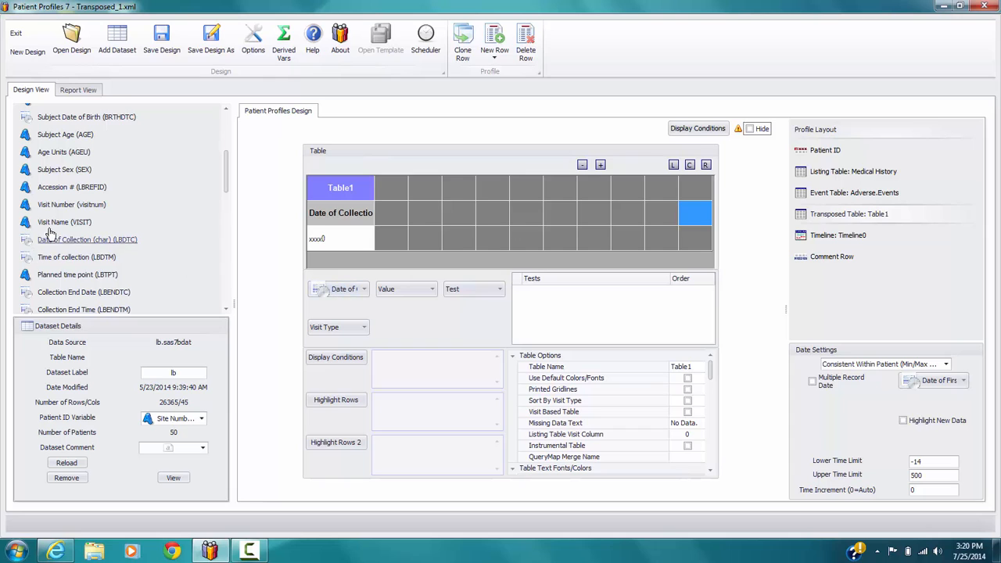
pyautogui.moveTo(74, 227); pyautogui.dragTo(333, 332)
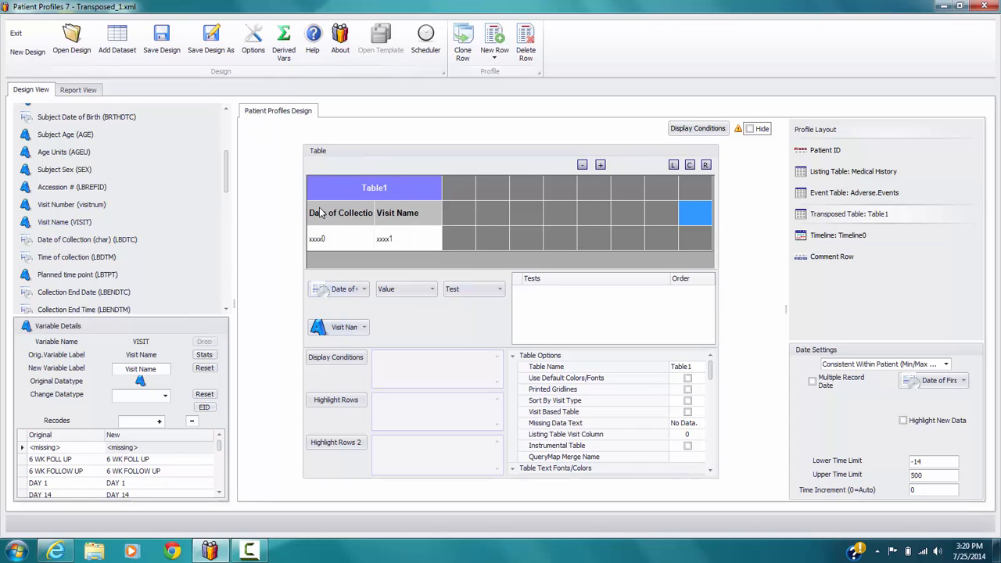
# Step: Rename the date of collection column header as Date
pyautogui.moveTo(310, 208); pyautogui.dragTo(437, 226)
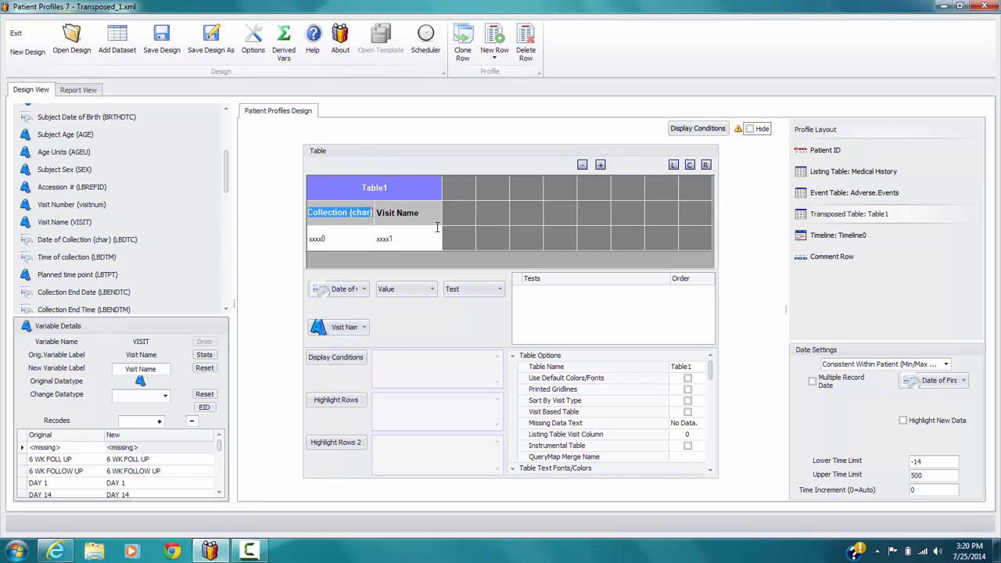
pyautogui.write('D')
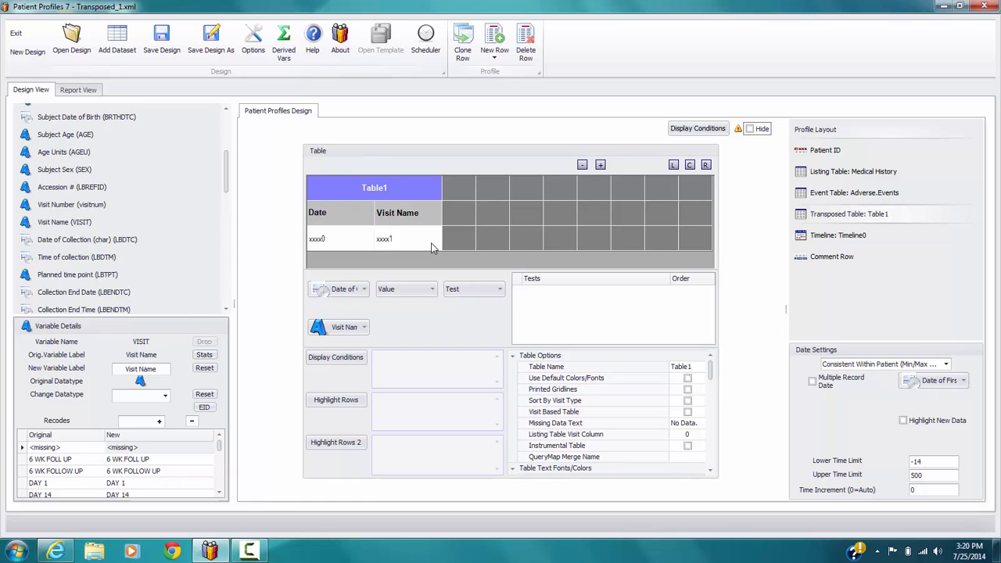
pyautogui.write('ate')
pyautogui.press('Return')
# Step: Assign Lab Test Result / SI Units (LBSIRESN) as the table's value and Lab Test Name (LBTEST) as its test variable
pyautogui.moveTo(225, 168); pyautogui.dragTo(228, 206)
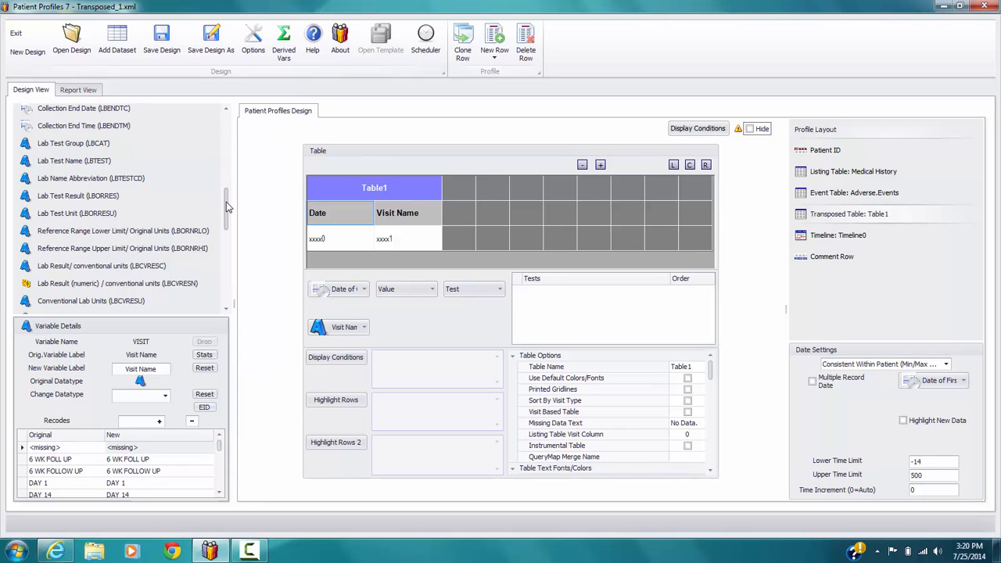
pyautogui.moveTo(227, 206); pyautogui.dragTo(230, 236)
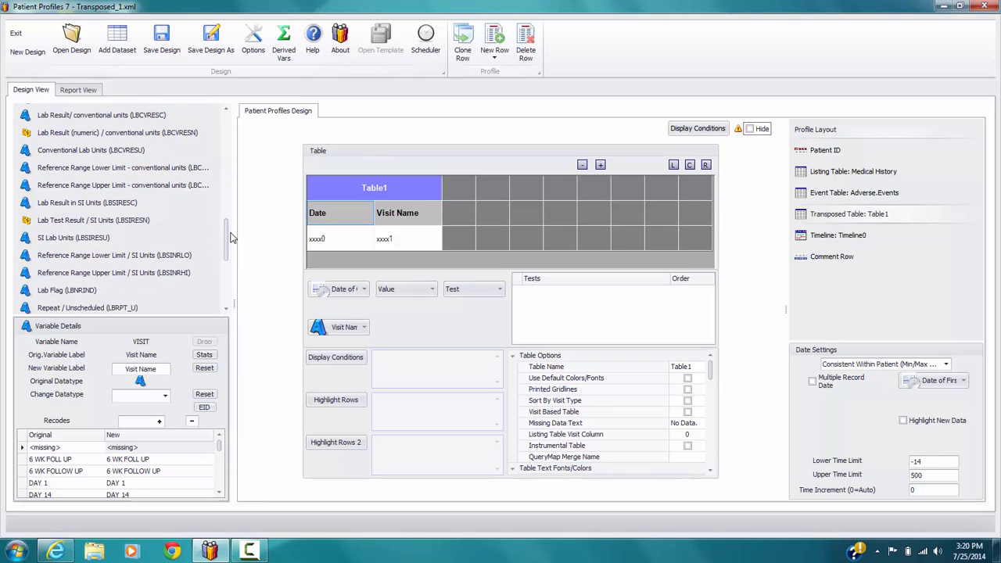
pyautogui.click(94, 222)
pyautogui.moveTo(93, 223); pyautogui.dragTo(403, 295)
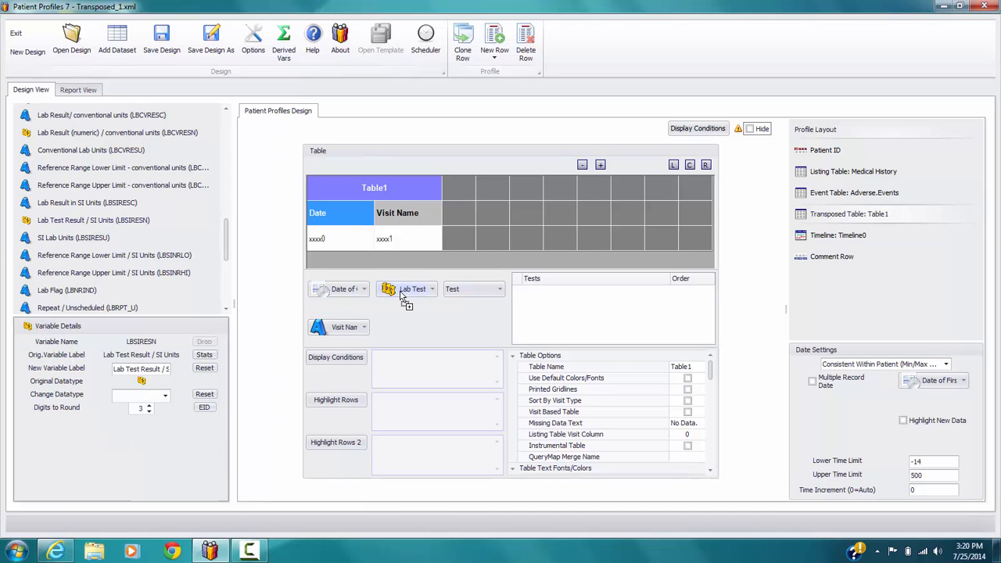
pyautogui.moveTo(228, 250); pyautogui.dragTo(227, 214)
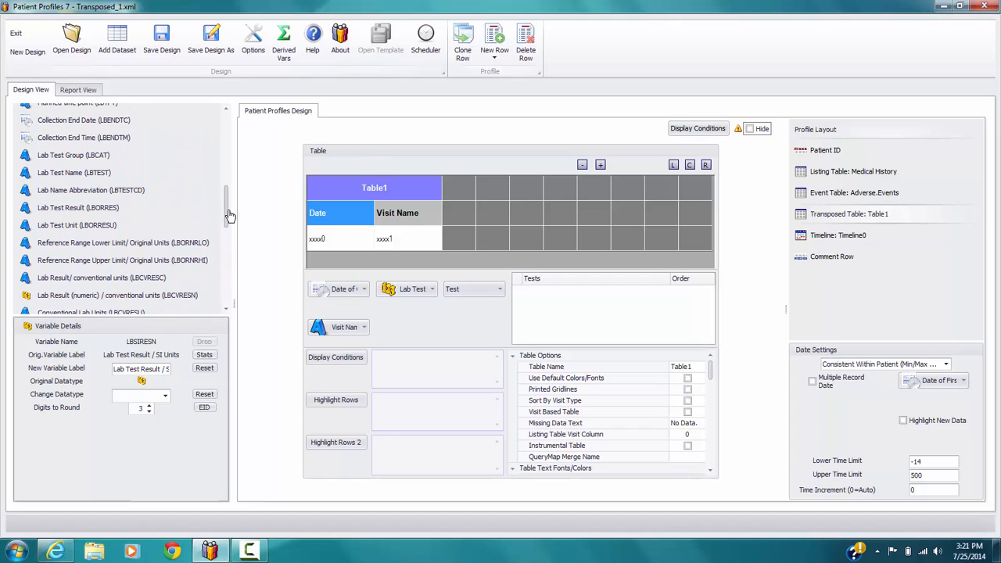
pyautogui.click(82, 175)
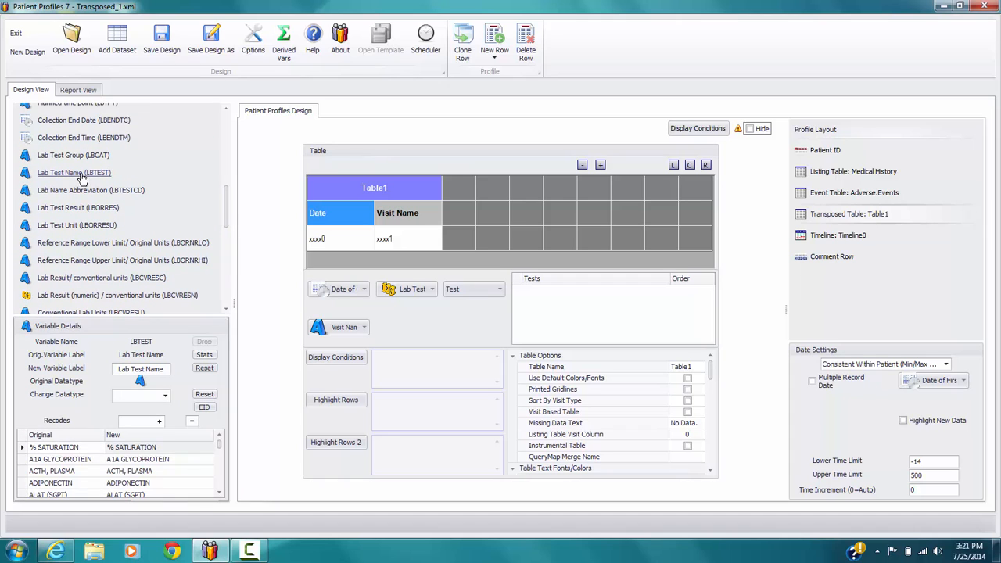
pyautogui.moveTo(81, 176); pyautogui.dragTo(467, 294)
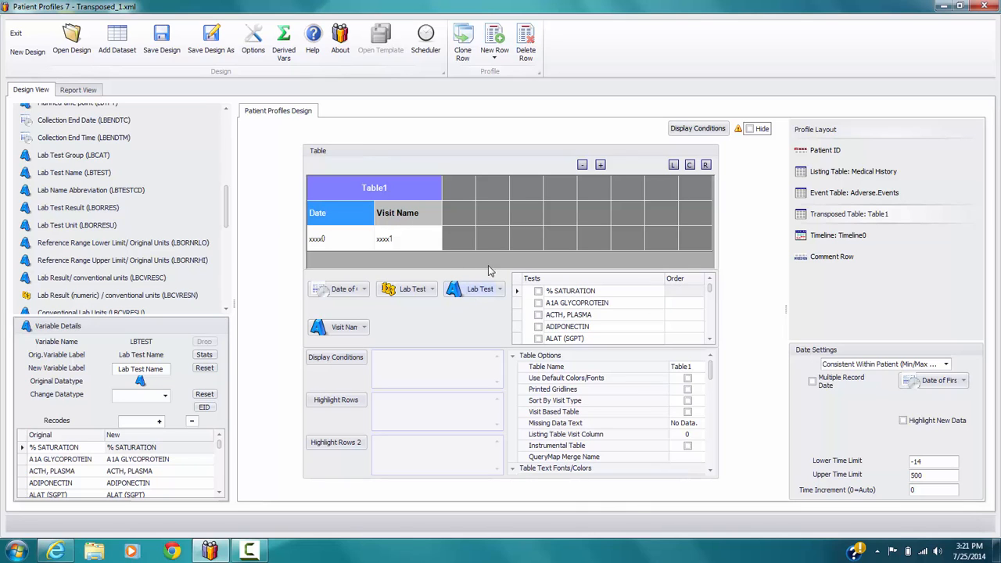
# Step: Include the tests ALKALINE PHOSPHATASE, ALAT (SGPT) and ASAT (SGOT) in the table, in that order
pyautogui.click(709, 339)
pyautogui.click(709, 340)
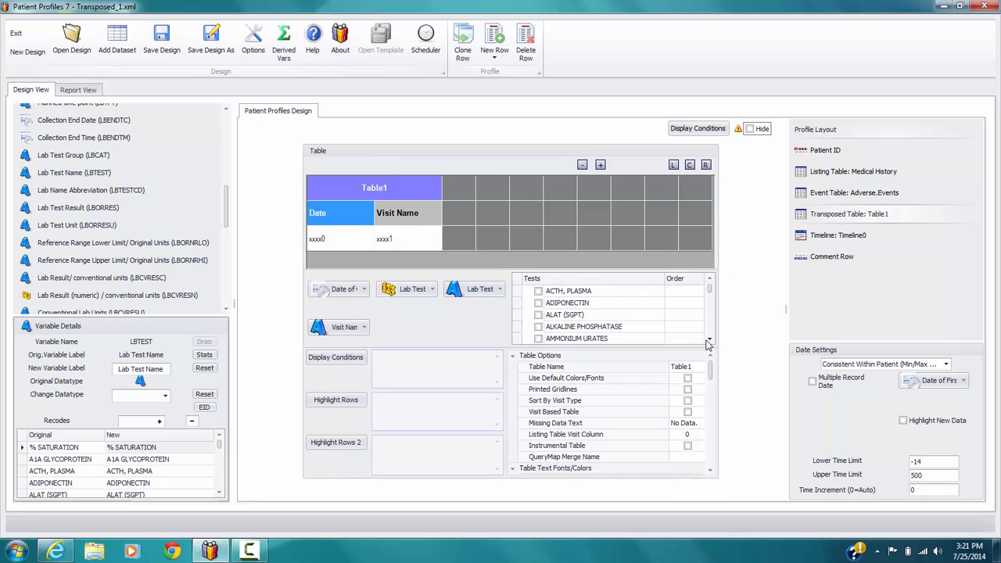
pyautogui.click(538, 327)
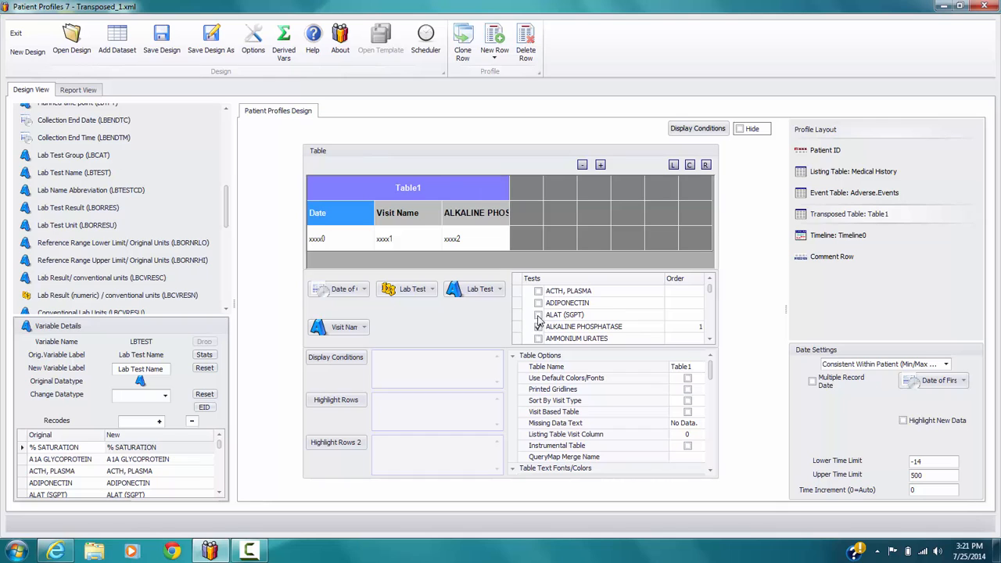
pyautogui.click(538, 314)
pyautogui.click(709, 339)
pyautogui.click(709, 340)
# Step: Include the tests BILIRUBIN, TOTAL, CHLORIDE and CREATININE in the table
pyautogui.click(709, 339)
pyautogui.click(709, 339)
pyautogui.click(538, 327)
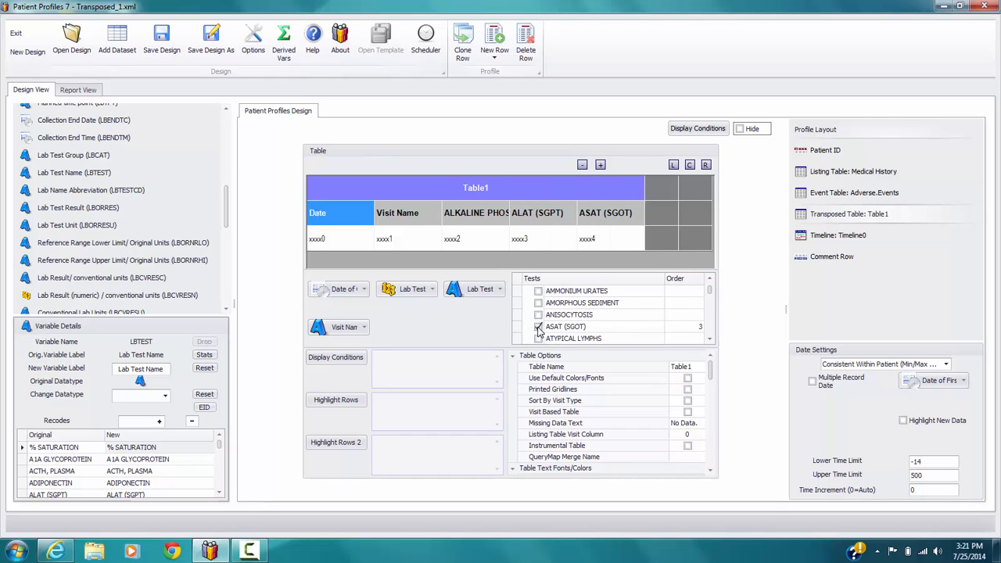
pyautogui.click(709, 339)
pyautogui.click(709, 340)
pyautogui.click(709, 339)
pyautogui.click(709, 339)
pyautogui.click(709, 339)
pyautogui.click(709, 339)
pyautogui.click(709, 340)
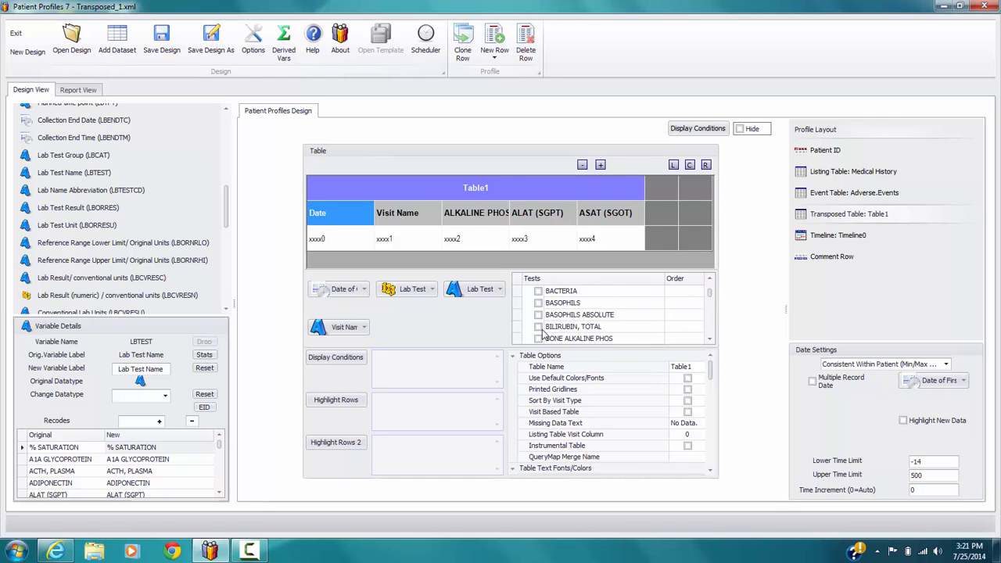
pyautogui.click(538, 326)
pyautogui.click(709, 339)
pyautogui.click(709, 340)
pyautogui.click(709, 340)
pyautogui.click(709, 339)
pyautogui.click(709, 340)
pyautogui.click(709, 339)
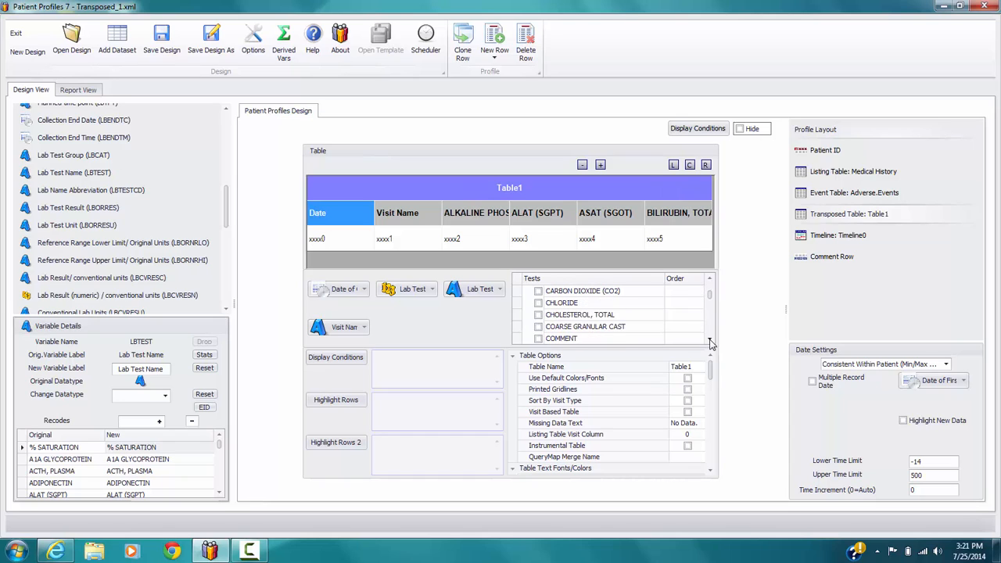
pyautogui.click(708, 339)
pyautogui.click(709, 339)
# Step: Include the tests GGT and GLUCOSE in the table
pyautogui.click(709, 339)
pyautogui.click(709, 339)
pyautogui.click(709, 339)
pyautogui.click(709, 339)
pyautogui.click(709, 339)
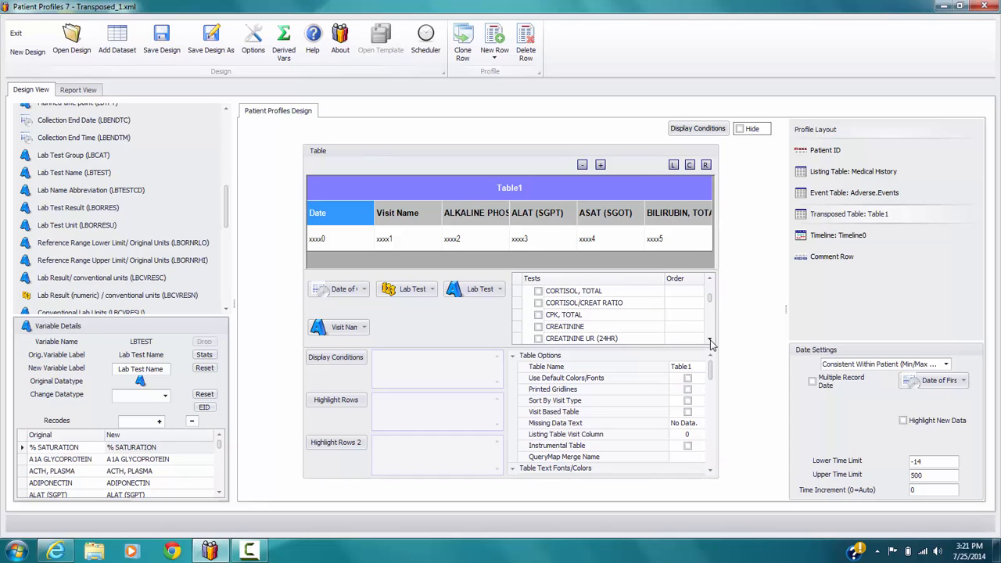
pyautogui.click(539, 327)
pyautogui.click(709, 340)
pyautogui.click(709, 339)
pyautogui.click(709, 339)
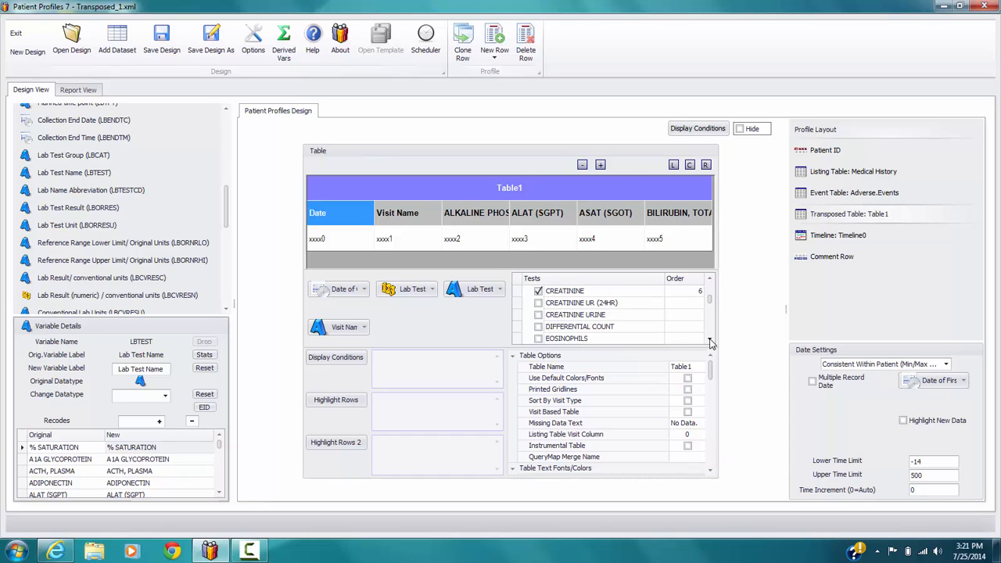
pyautogui.click(709, 339)
pyautogui.click(709, 339)
pyautogui.click(709, 339)
pyautogui.click(709, 339)
pyautogui.click(709, 339)
pyautogui.click(709, 340)
pyautogui.click(709, 339)
pyautogui.click(538, 314)
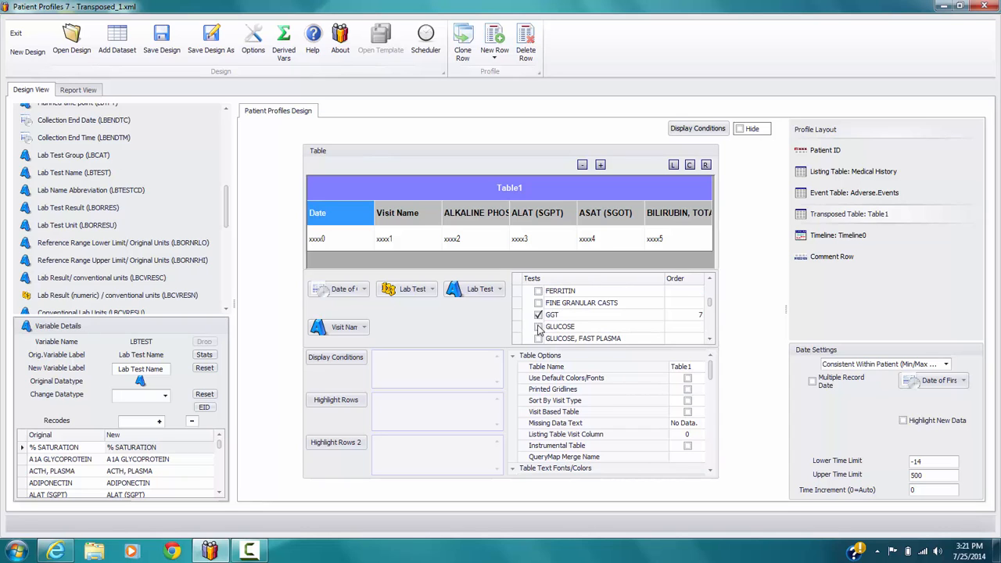
pyautogui.click(538, 327)
# Step: Include the tests POTASSIUM and SODIUM in the table
pyautogui.click(711, 341)
pyautogui.click(711, 341)
pyautogui.click(711, 342)
pyautogui.click(711, 341)
pyautogui.click(711, 342)
pyautogui.click(711, 342)
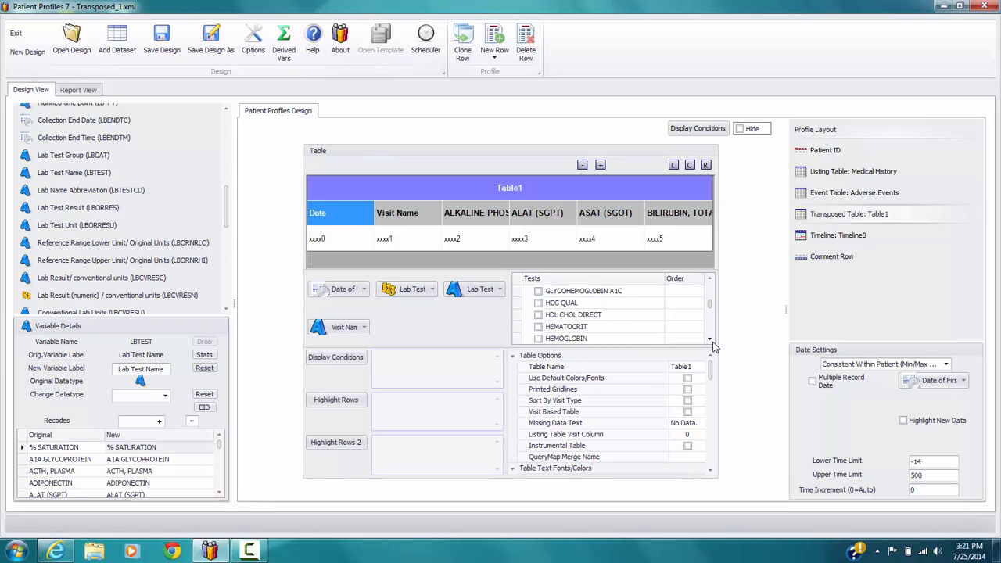
pyautogui.scroll(-10, 713, 346)
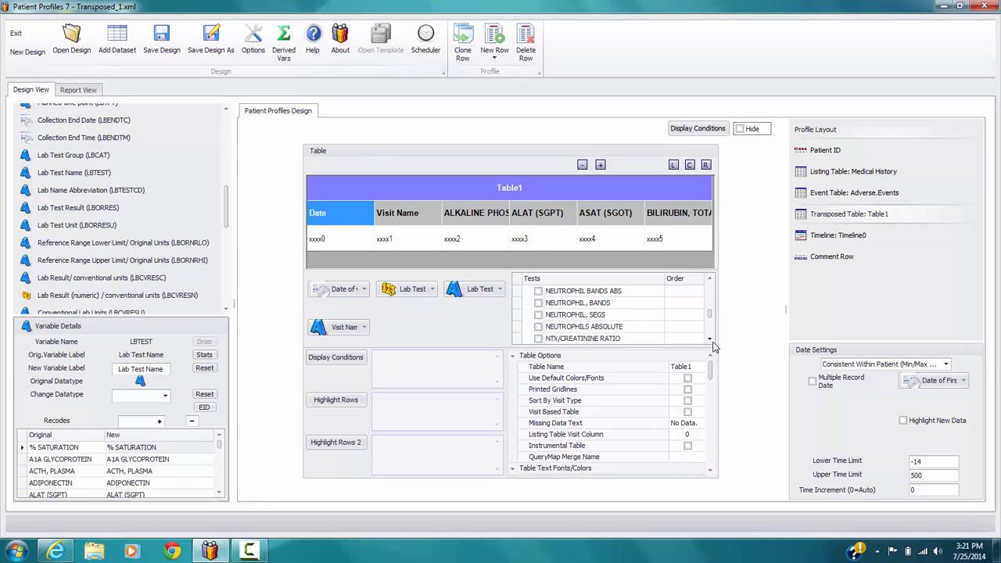
pyautogui.scroll(-6, 713, 346)
pyautogui.click(538, 314)
pyautogui.scroll(-2, 709, 345)
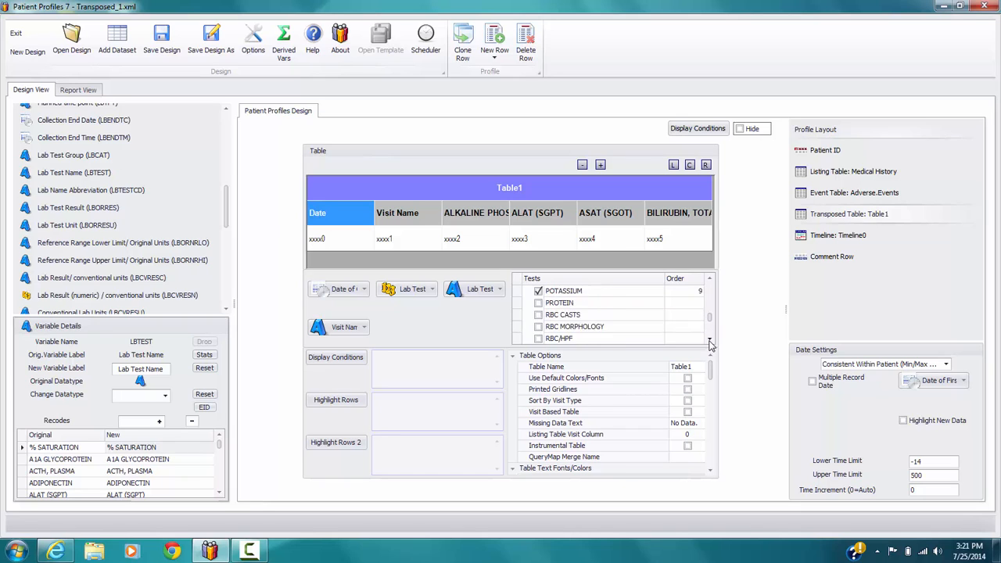
pyautogui.scroll(-12, 711, 344)
pyautogui.click(538, 314)
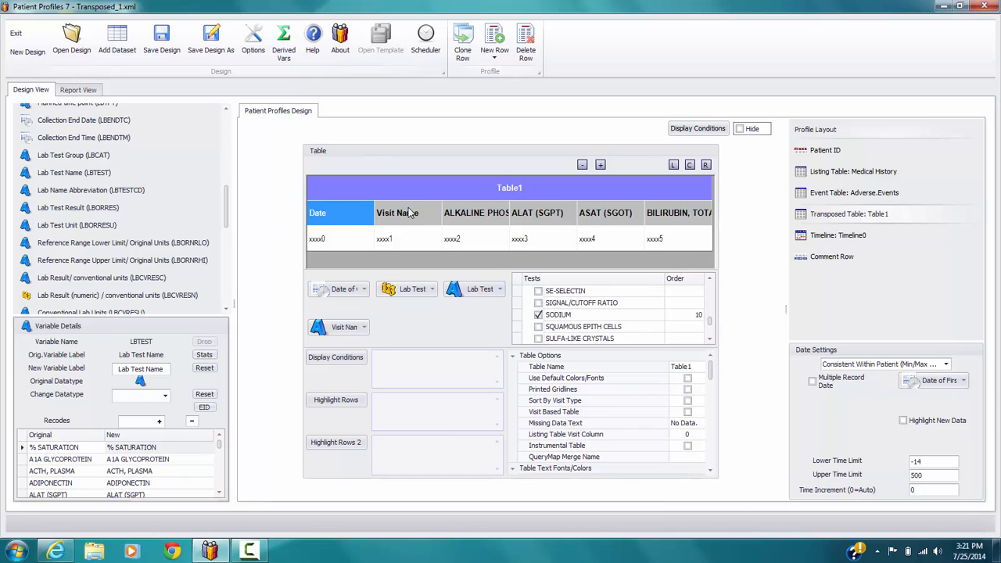
# Step: Narrow the Date, Visit Name and alkaline phosphatase columns by one unit each, and rename the alkaline phosphatase header as Alk Phos
pyautogui.click(583, 165)
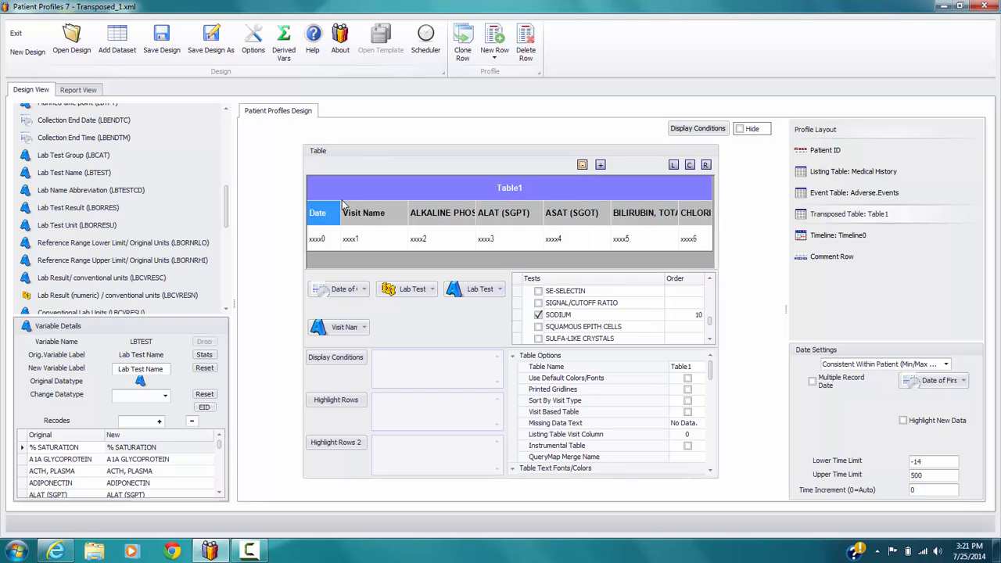
pyautogui.click(582, 165)
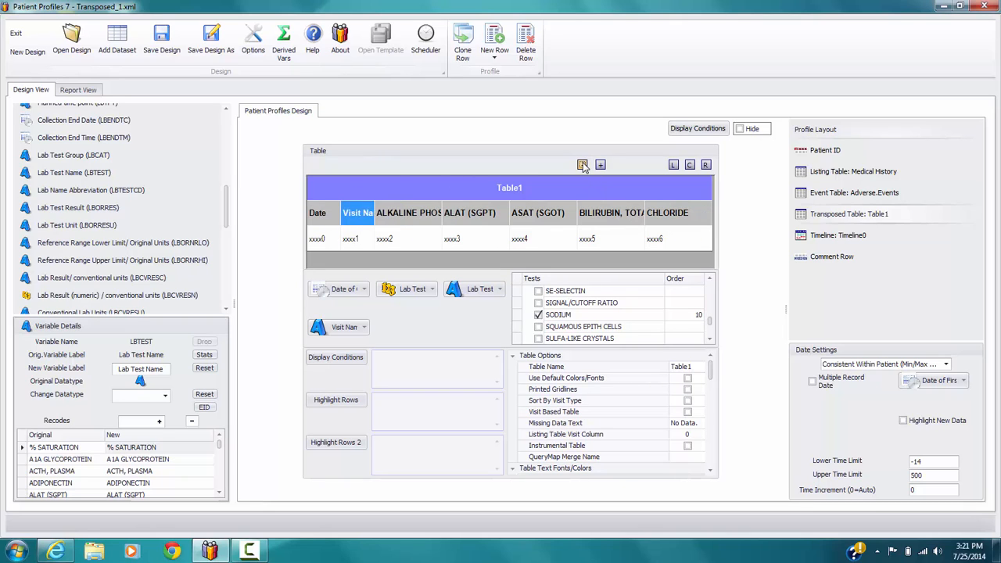
pyautogui.click(380, 215)
pyautogui.write('Alk Phs')
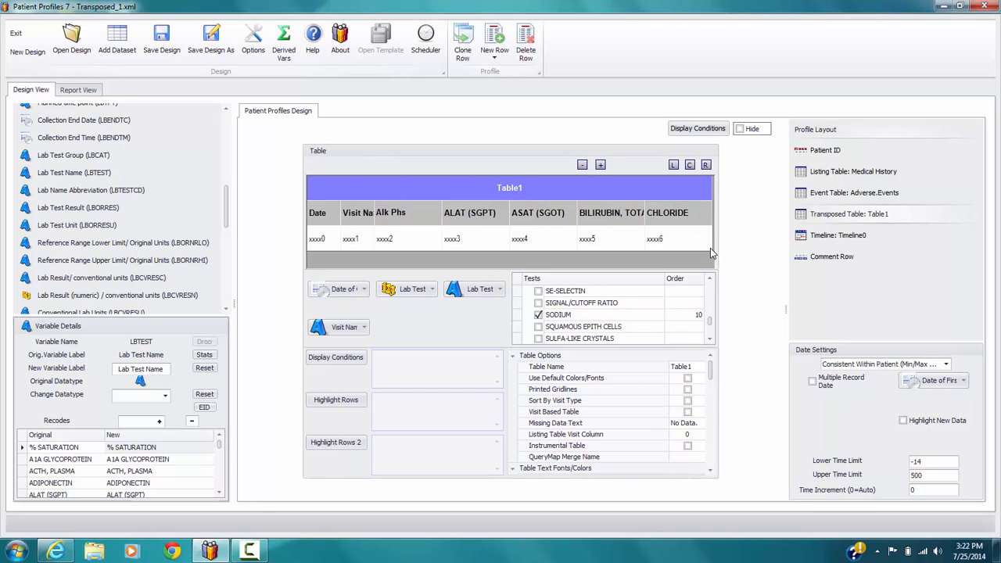
pyautogui.press('BackSpace')
pyautogui.write('os')
pyautogui.click(582, 164)
# Step: Rename the ALAT (SGPT) header as ALT and the ASAT (SGOT) header as AST, narrowing both columns by one unit
pyautogui.click(423, 215)
pyautogui.moveTo(411, 214); pyautogui.dragTo(615, 221)
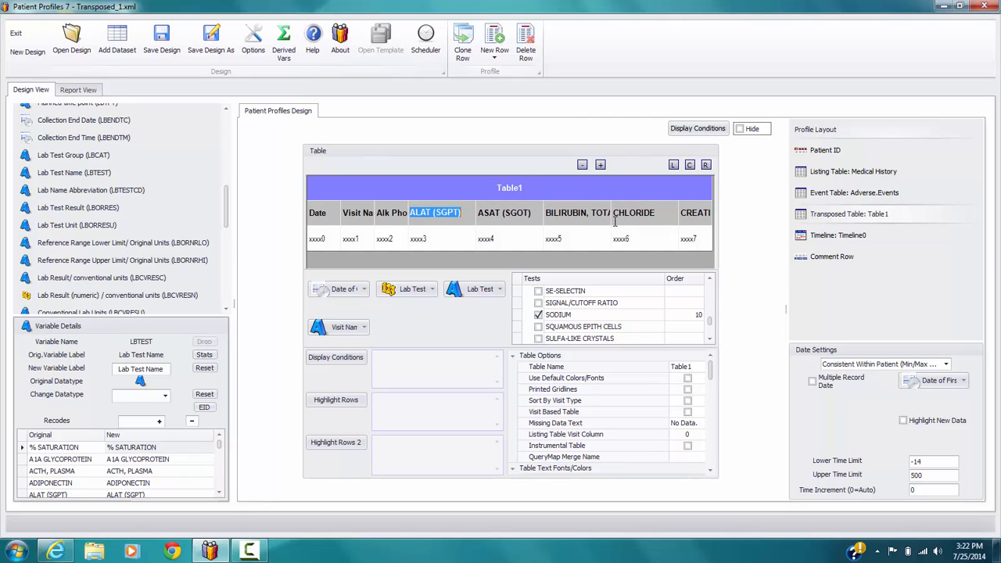
pyautogui.write('ALT')
pyautogui.click(583, 165)
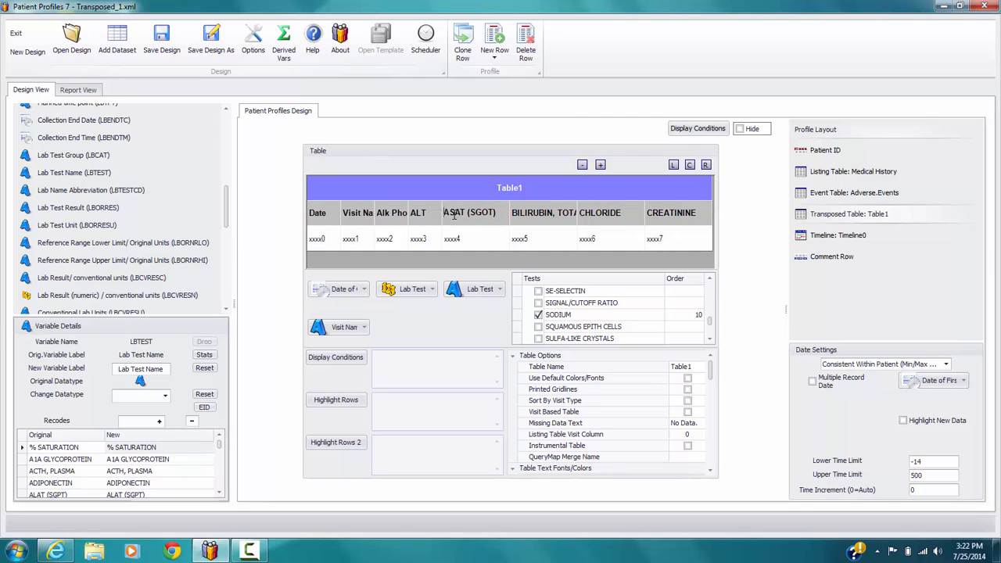
pyautogui.moveTo(454, 215); pyautogui.dragTo(677, 215)
pyautogui.write('AST')
pyautogui.click(583, 166)
# Step: Rename the total bilirubin column header as Bilirubin and the CHLORIDE header as Chloride
pyautogui.click(490, 217)
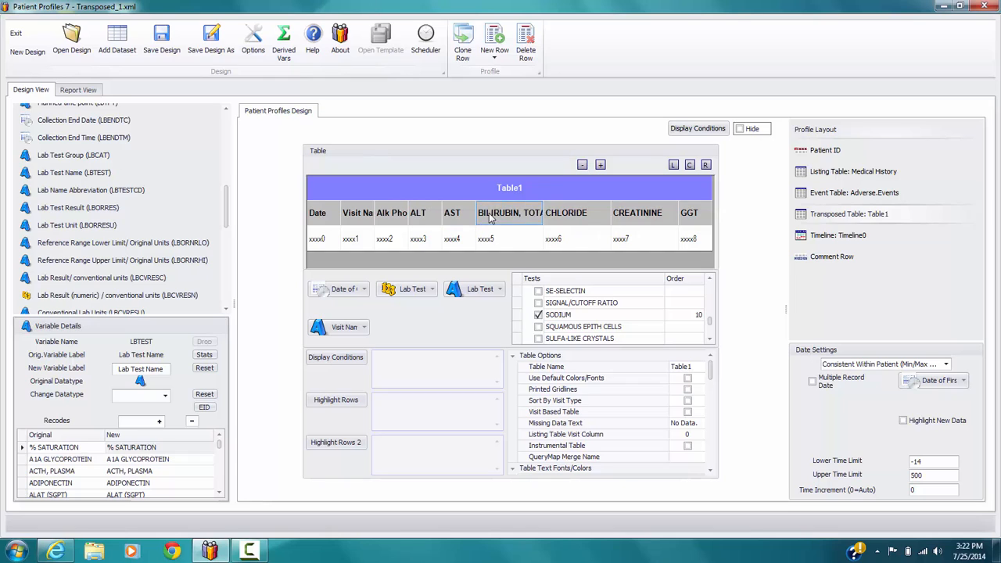
pyautogui.moveTo(480, 215); pyautogui.dragTo(708, 207)
pyautogui.click(670, 240)
pyautogui.click(495, 216)
pyautogui.moveTo(483, 212); pyautogui.dragTo(657, 195)
pyautogui.write('Bilirubin')
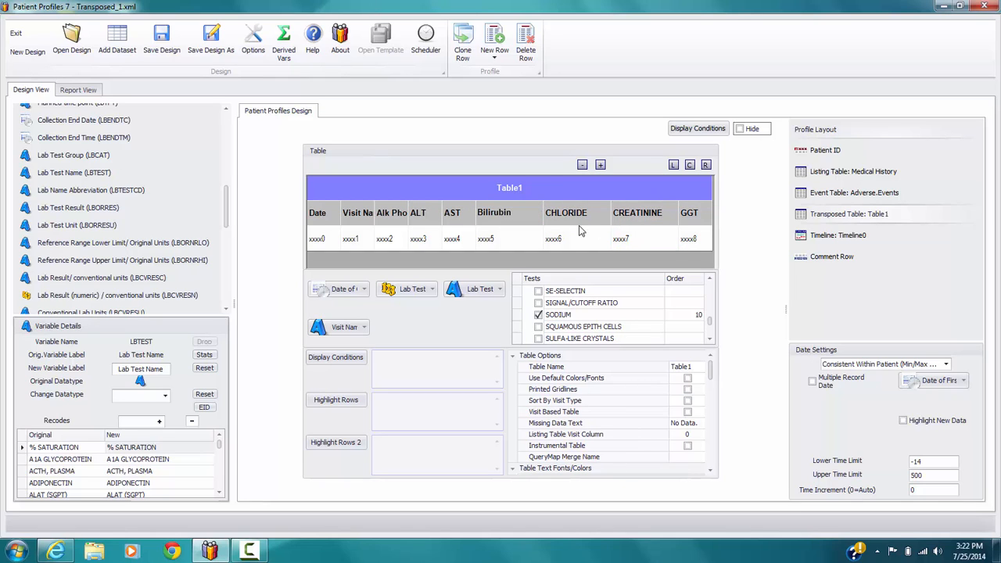
pyautogui.click(557, 214)
pyautogui.moveTo(547, 212); pyautogui.dragTo(774, 196)
pyautogui.write('Chloride')
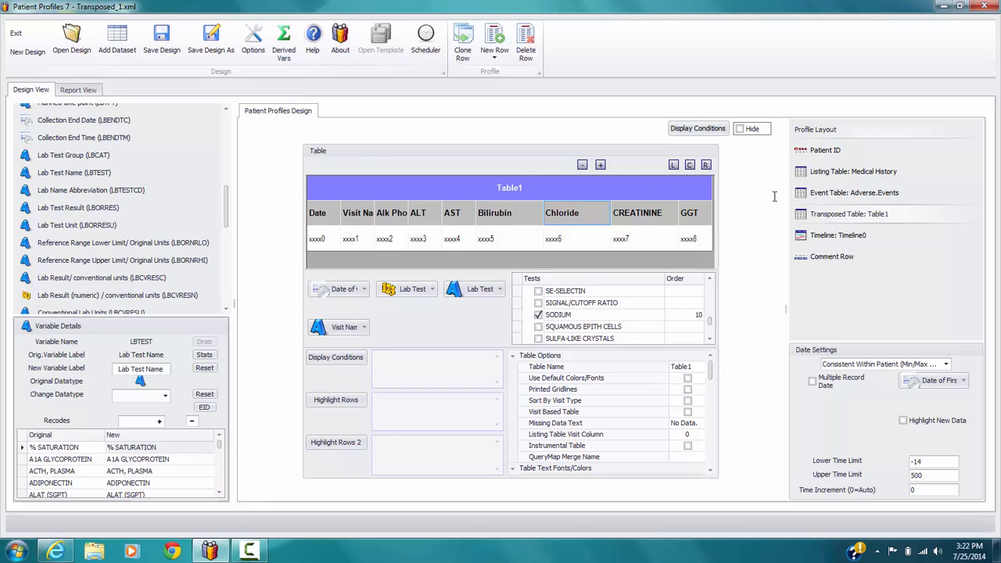
# Step: Narrow the Chloride and Bilirubin columns by one unit each
pyautogui.click(582, 165)
pyautogui.click(517, 212)
pyautogui.click(583, 165)
# Step: Rename the CREATININE header as Creatinine and narrow its column by one unit
pyautogui.moveTo(593, 213); pyautogui.dragTo(305, 135)
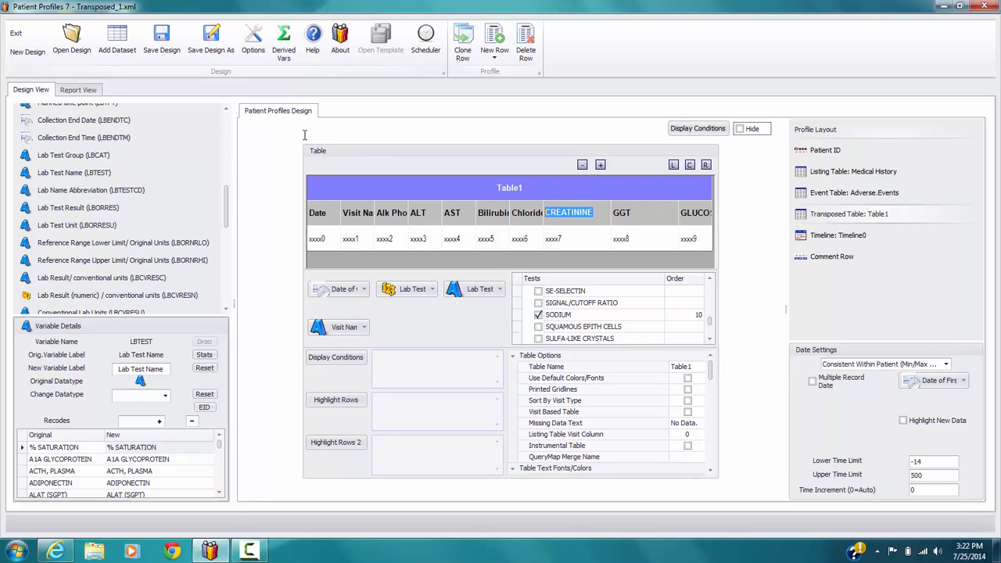
pyautogui.write('Creatinine')
pyautogui.click(582, 165)
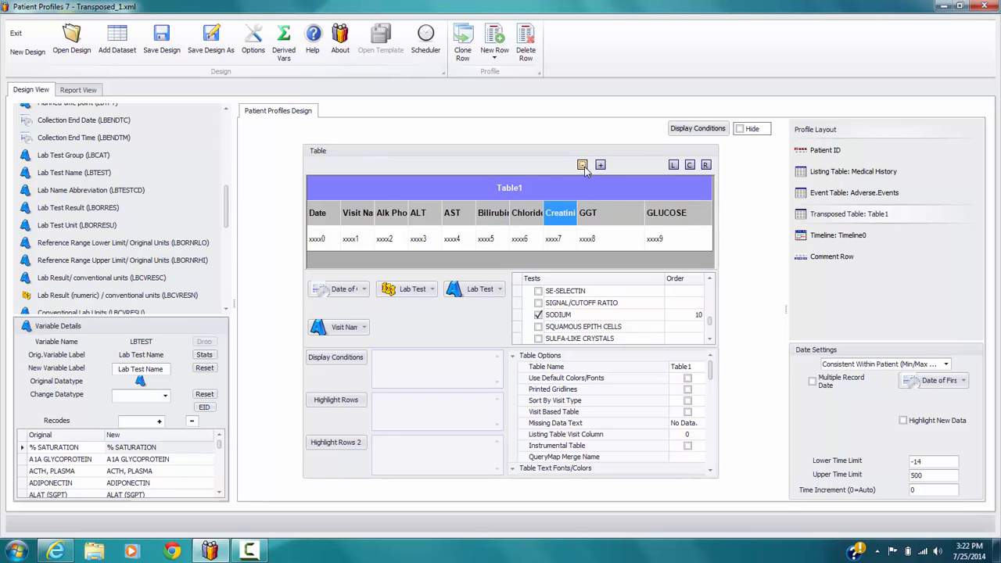
# Step: Narrow the GGT column by one unit, then rename the GLUCOSE header as Glucose and narrow that column by one unit
pyautogui.click(599, 220)
pyautogui.click(583, 166)
pyautogui.click(634, 215)
pyautogui.moveTo(620, 212); pyautogui.dragTo(737, 210)
pyautogui.write('l')
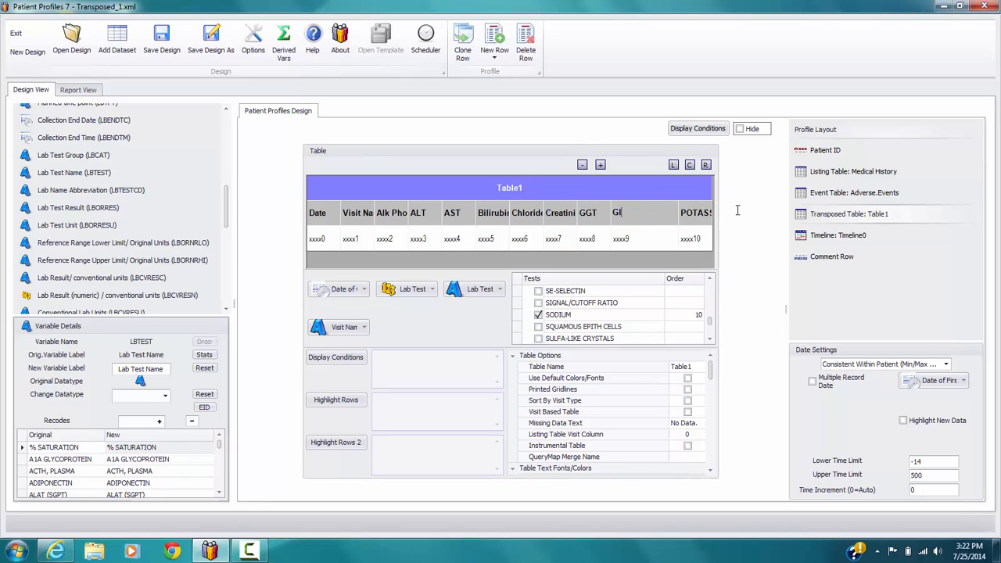
pyautogui.click(583, 166)
# Step: Rename the POTASSIUM header as Potassium and the SODIUM header as Sodium, narrowing the Potassium column by one unit
pyautogui.click(657, 211)
pyautogui.moveTo(652, 212); pyautogui.dragTo(855, 196)
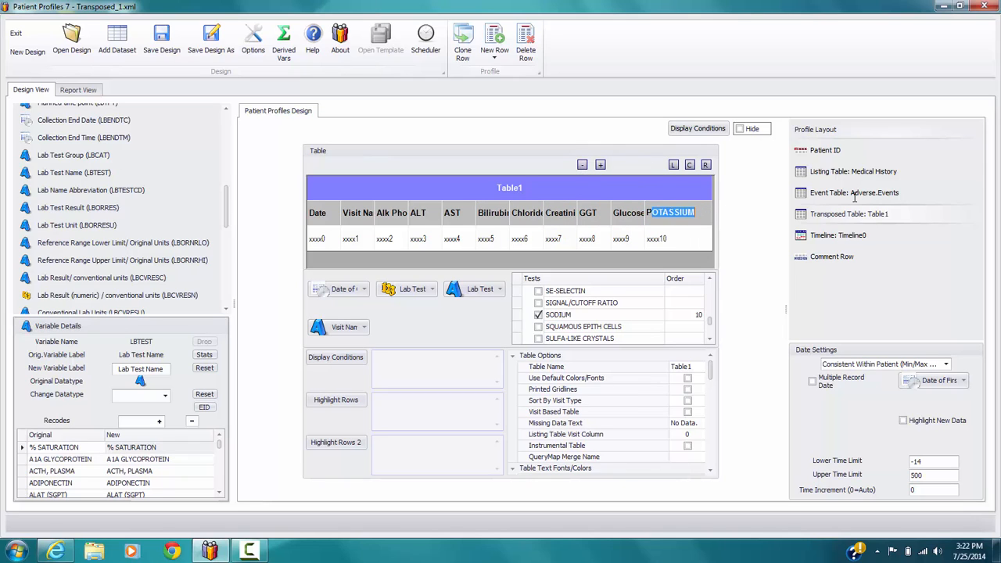
pyautogui.write('otassium')
pyautogui.click(689, 213)
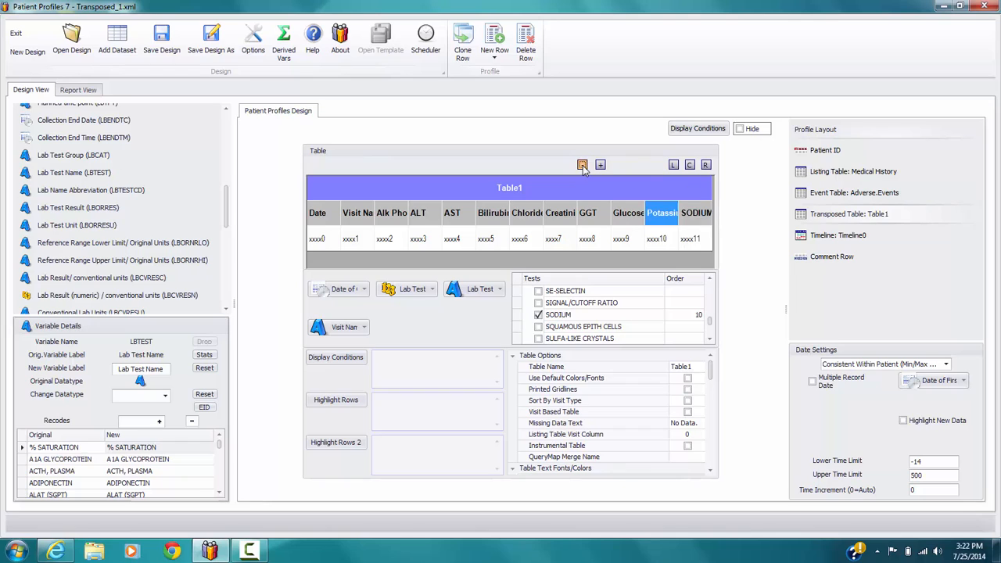
pyautogui.moveTo(687, 213); pyautogui.dragTo(911, 209)
pyautogui.write('odium')
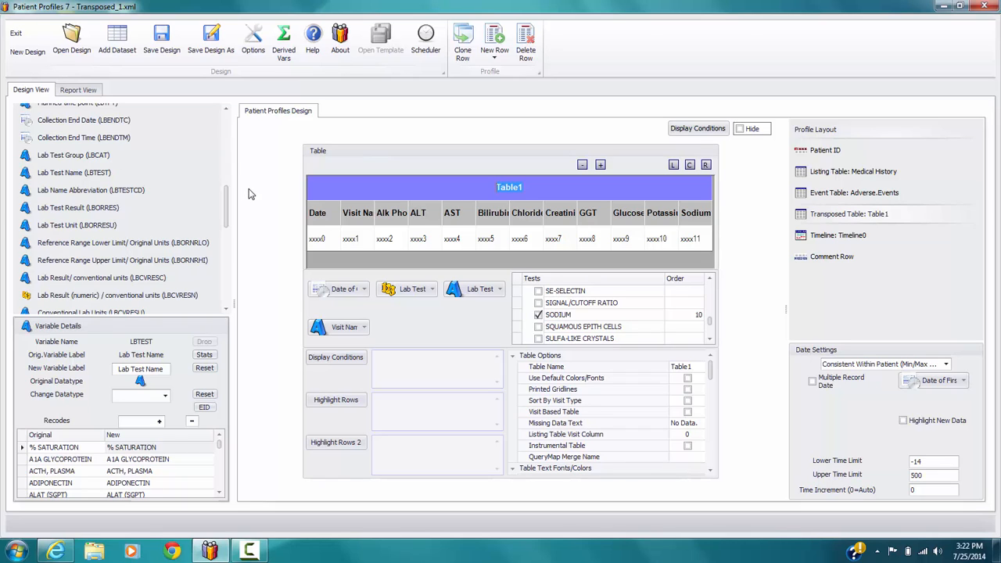
# Step: Title the lab table Chemistry Labs and set its Table Name option to Chem.Labs
pyautogui.write('L')
pyautogui.write('Chemistry Lab')
pyautogui.write('s')
pyautogui.click(695, 365)
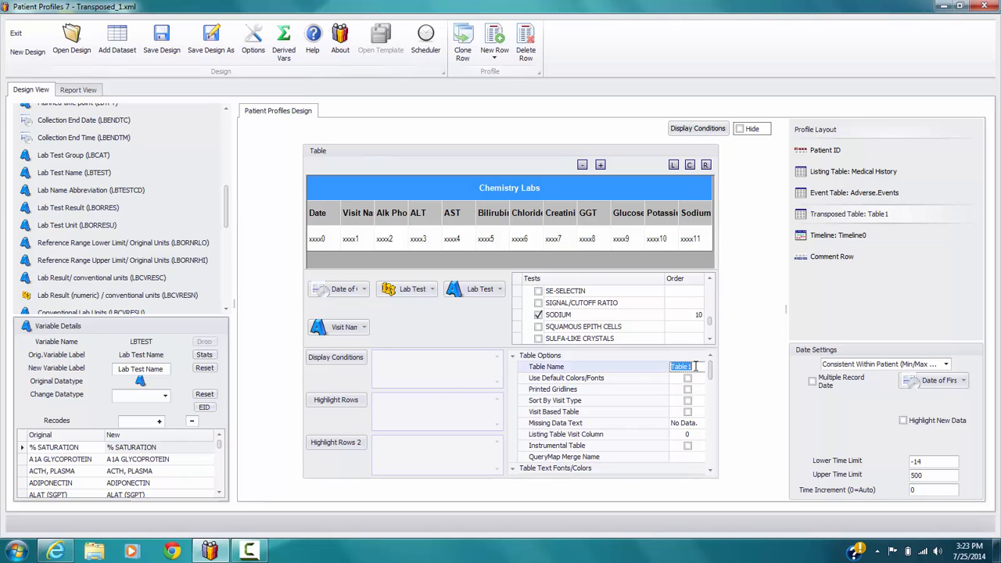
pyautogui.write('Chem.Labs')
# Step: Set the table header text color to black and its back color to light pink
pyautogui.moveTo(710, 371); pyautogui.dragTo(712, 394)
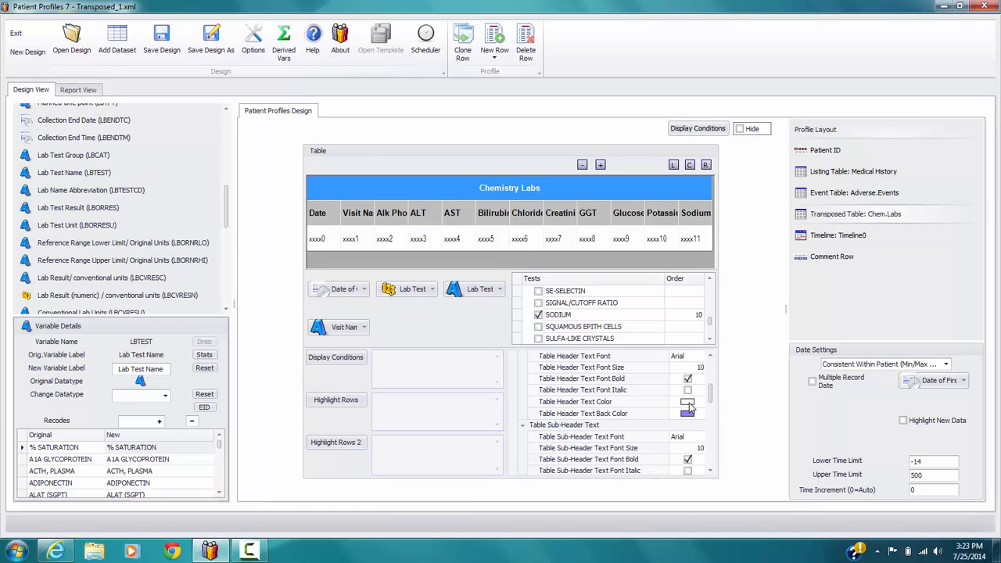
pyautogui.click(688, 404)
pyautogui.click(687, 442)
pyautogui.click(700, 412)
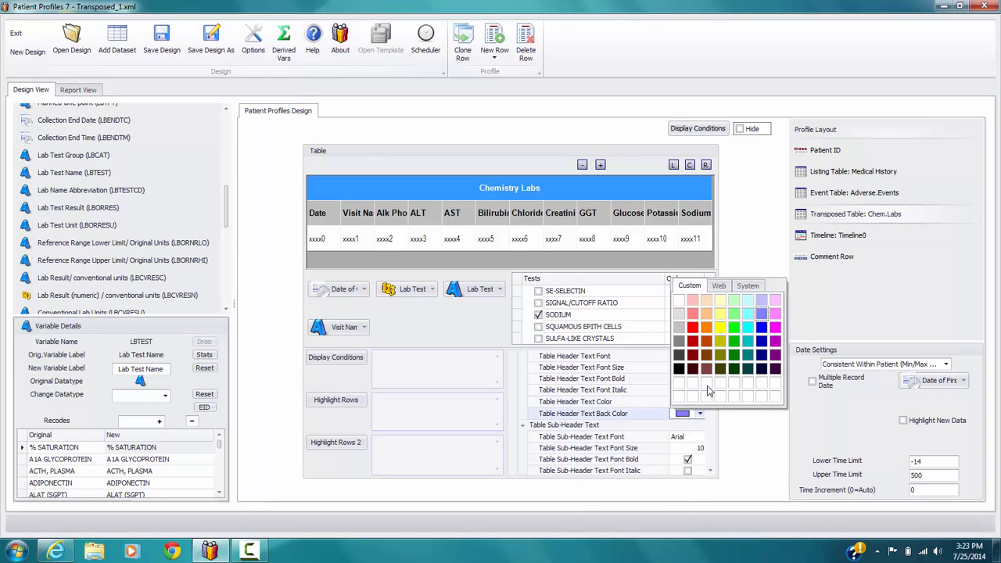
pyautogui.click(774, 301)
# Step: Format the table sub-header text as non-bold italic at font size 8, with a lighter grey back color
pyautogui.moveTo(711, 392); pyautogui.dragTo(710, 399)
pyautogui.click(687, 402)
pyautogui.click(687, 413)
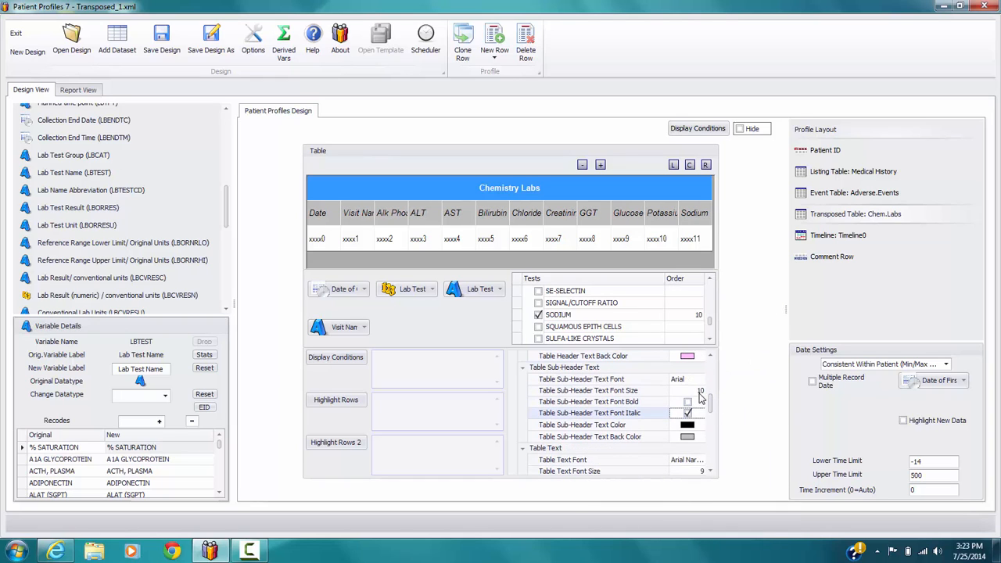
pyautogui.click(700, 392)
pyautogui.click(700, 393)
pyautogui.click(689, 436)
pyautogui.click(691, 386)
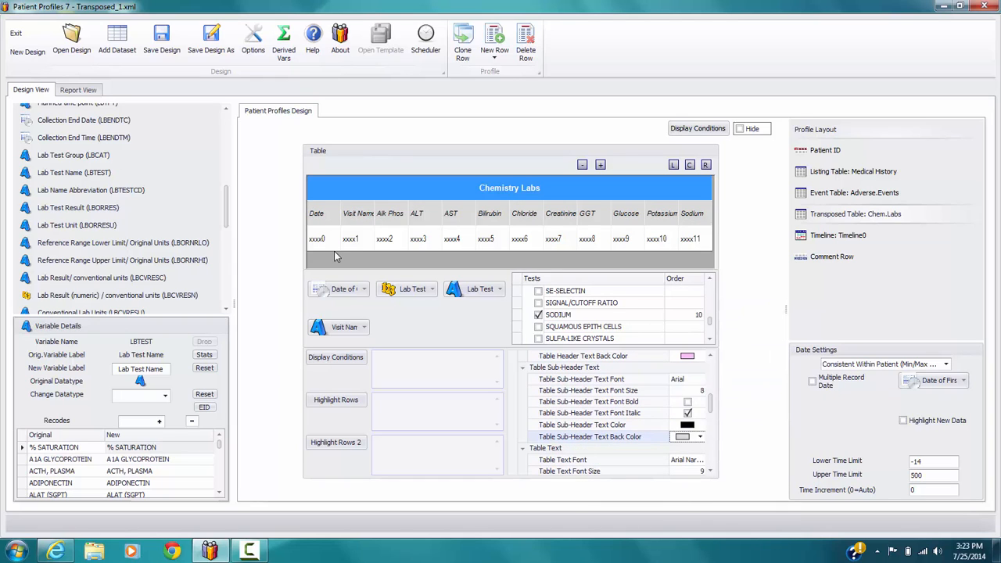
pyautogui.click(381, 222)
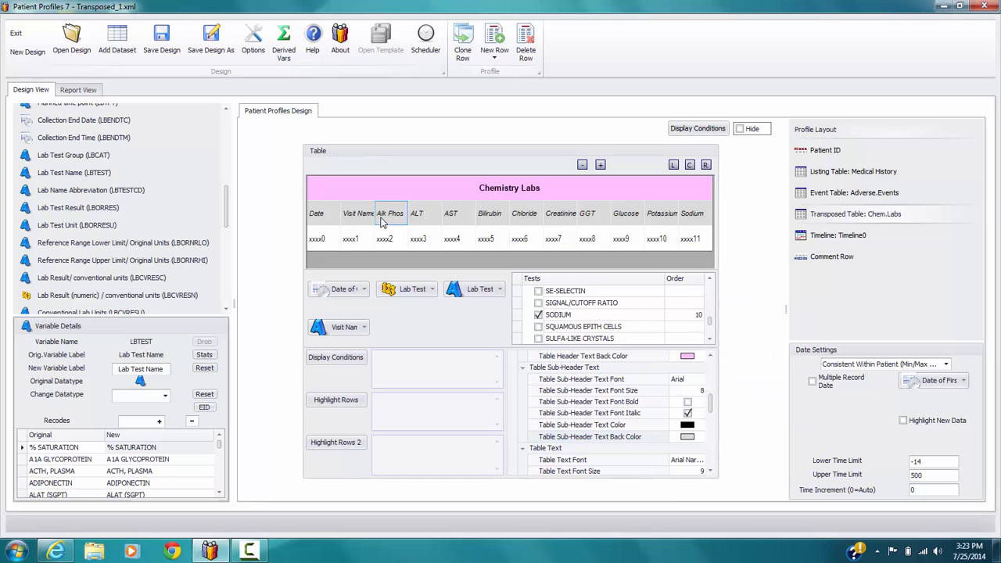
# Step: Examine the Chemistry Labs table in the patient report, then return to the design
pyautogui.click(82, 90)
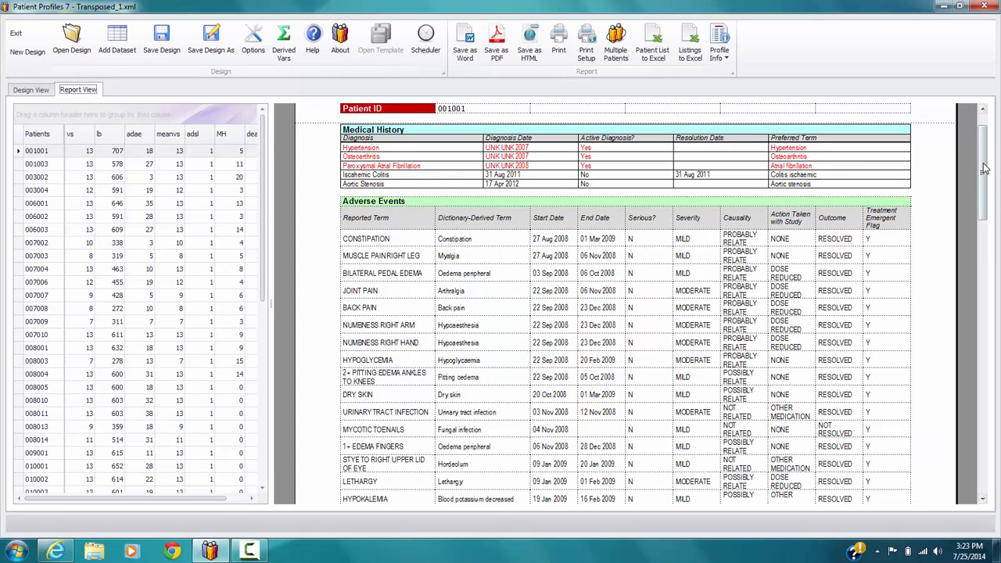
pyautogui.moveTo(986, 169); pyautogui.dragTo(994, 295)
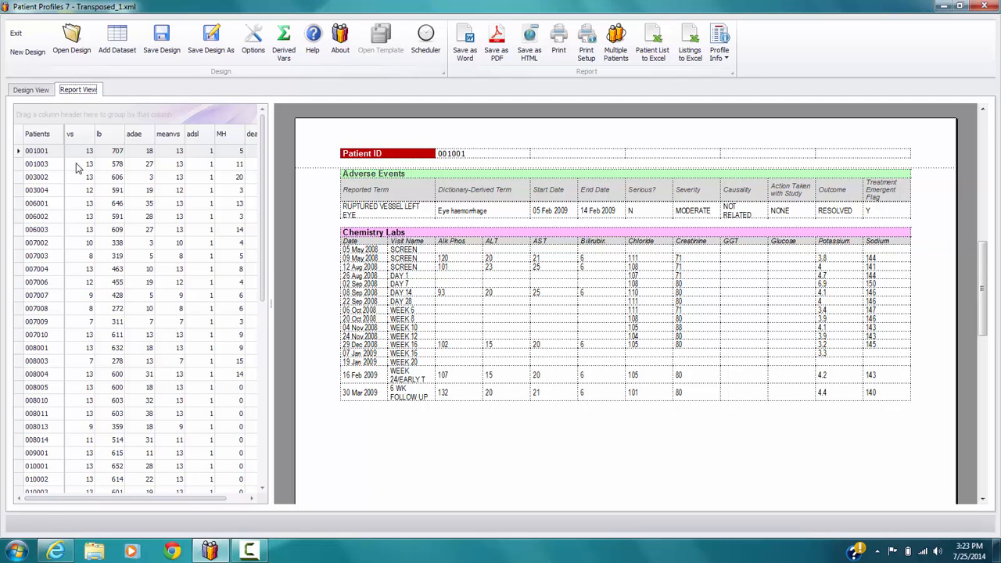
pyautogui.click(31, 90)
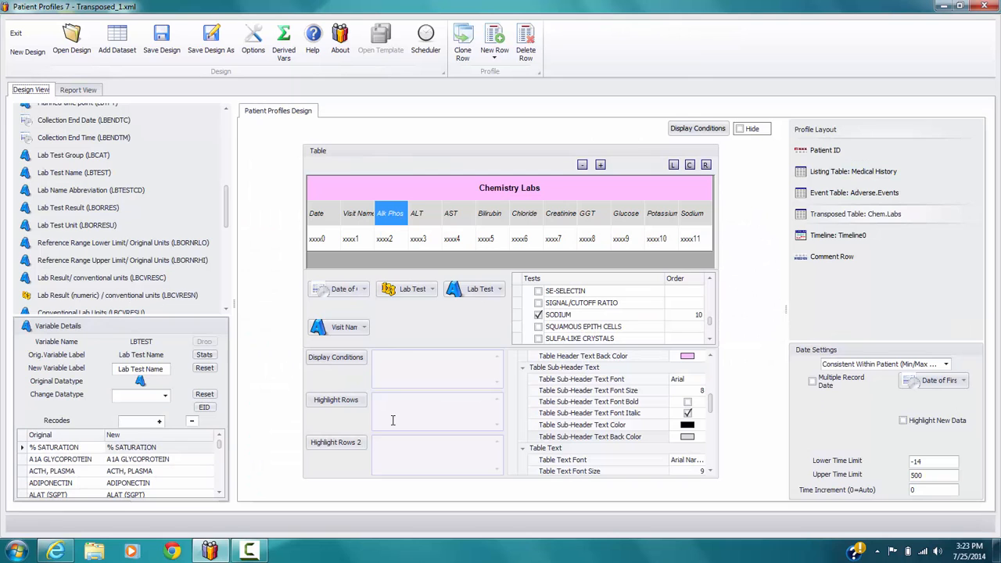
# Step: Change the datatype of the variable Reference Range Lower Limit / SI Units (LBSINRLO) to Numeric
pyautogui.click(348, 401)
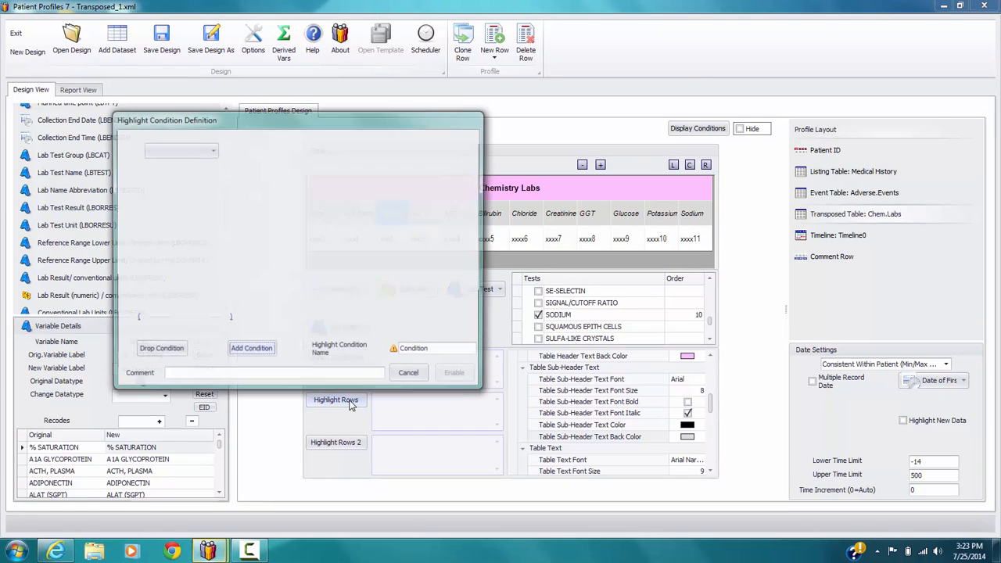
pyautogui.click(418, 378)
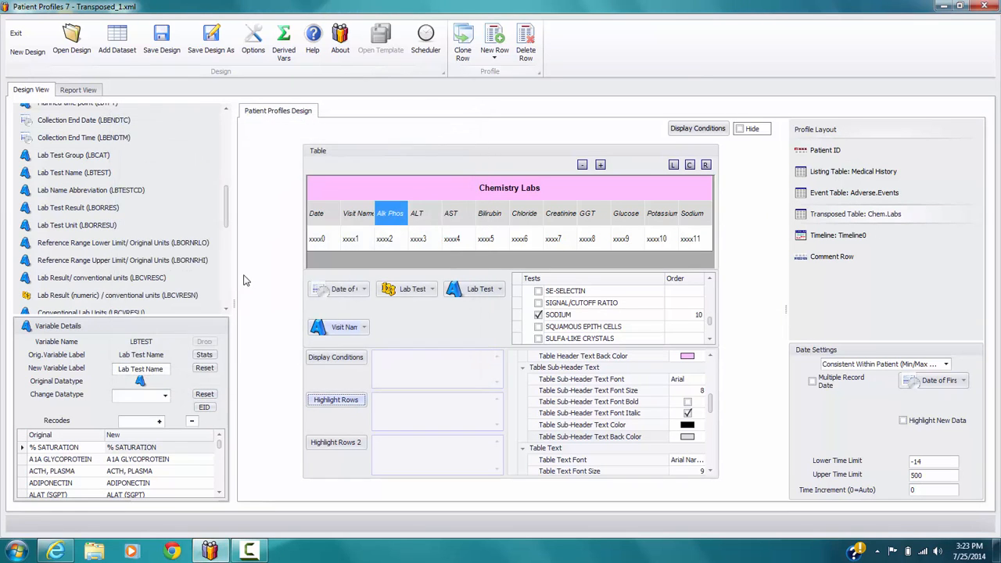
pyautogui.moveTo(226, 216); pyautogui.dragTo(227, 221)
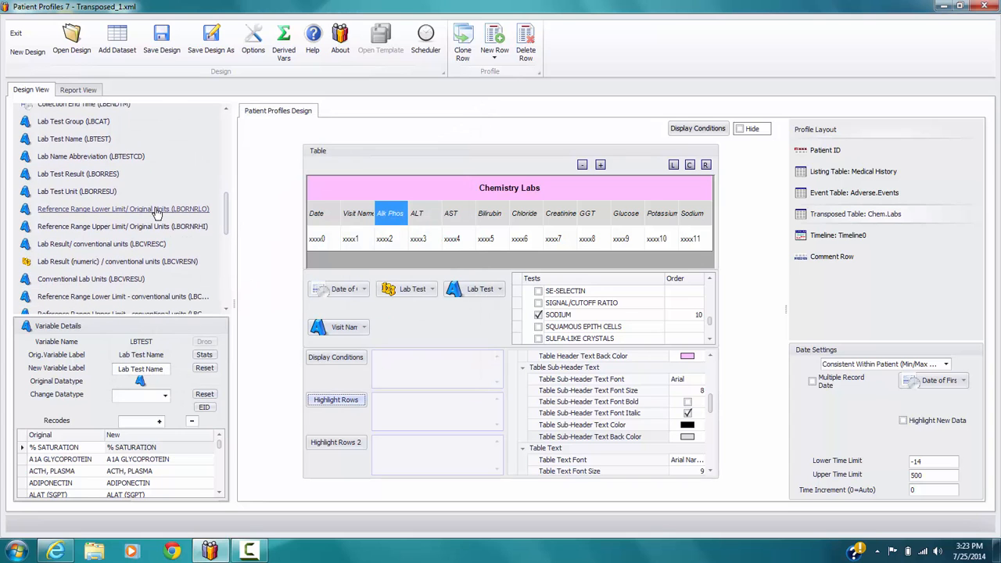
pyautogui.moveTo(225, 217); pyautogui.dragTo(228, 238)
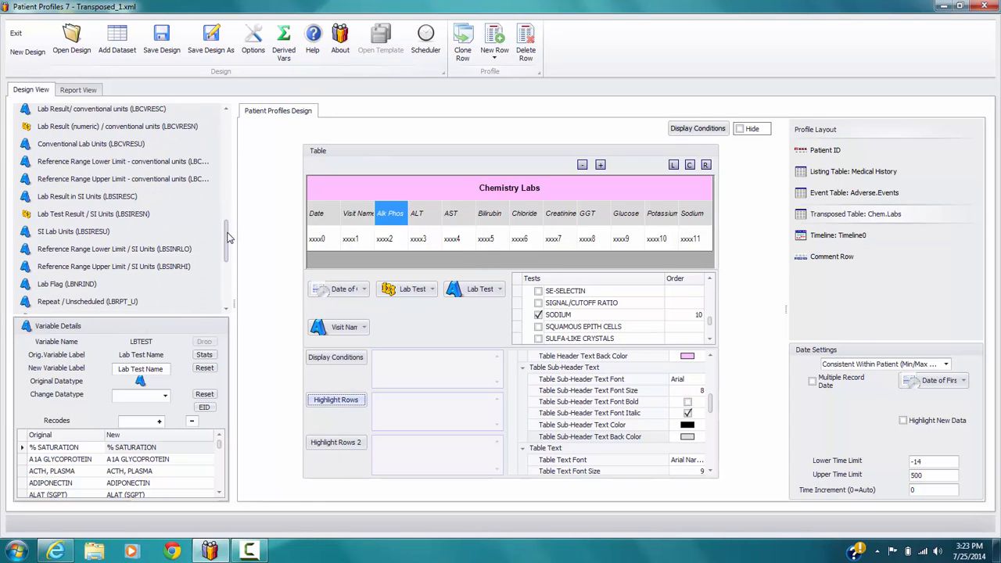
pyautogui.click(161, 249)
pyautogui.click(167, 400)
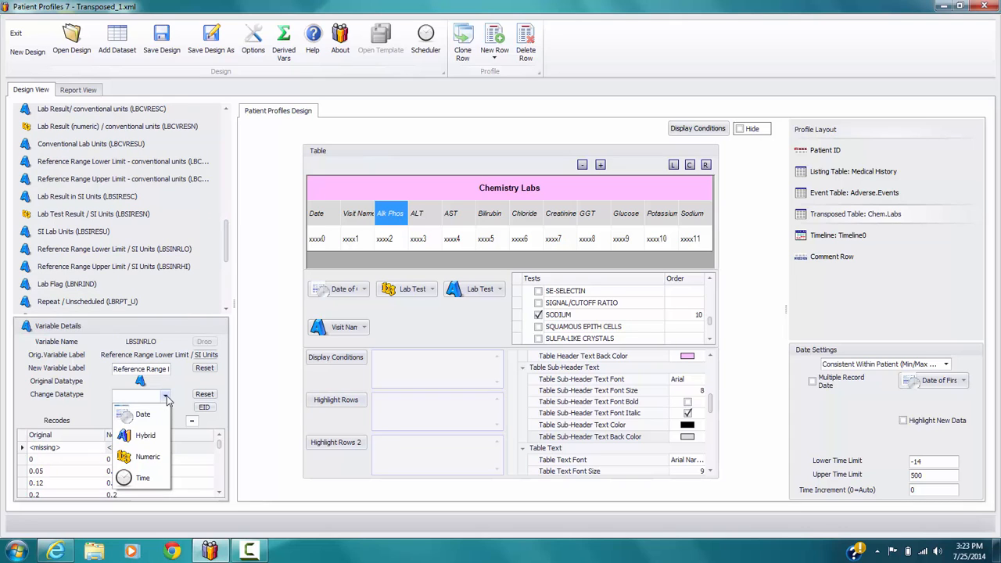
pyautogui.click(155, 458)
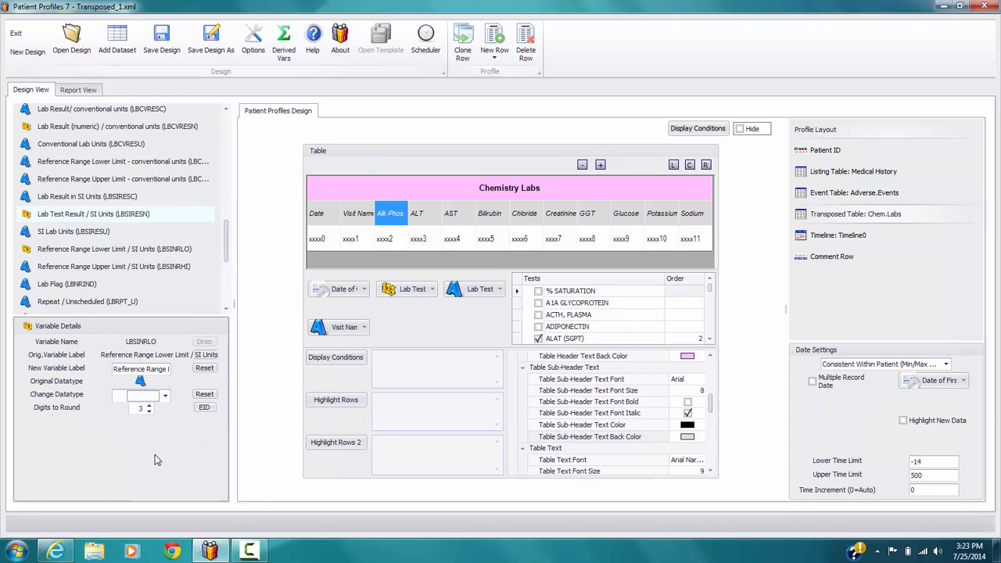
# Step: Change the datatype of the variable Reference Range Upper Limit / SI Units (LBSINRHI) to Numeric
pyautogui.click(127, 266)
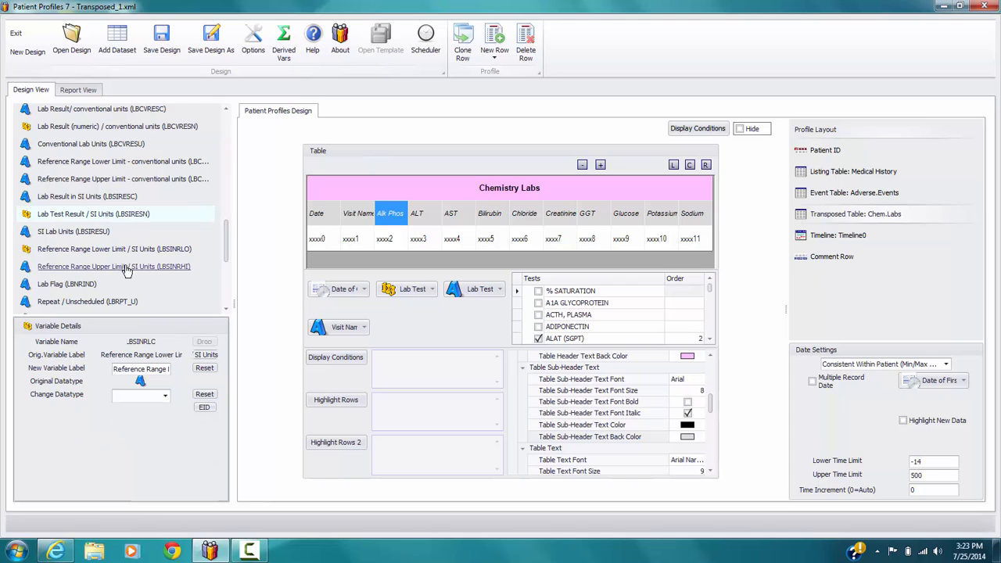
pyautogui.click(165, 394)
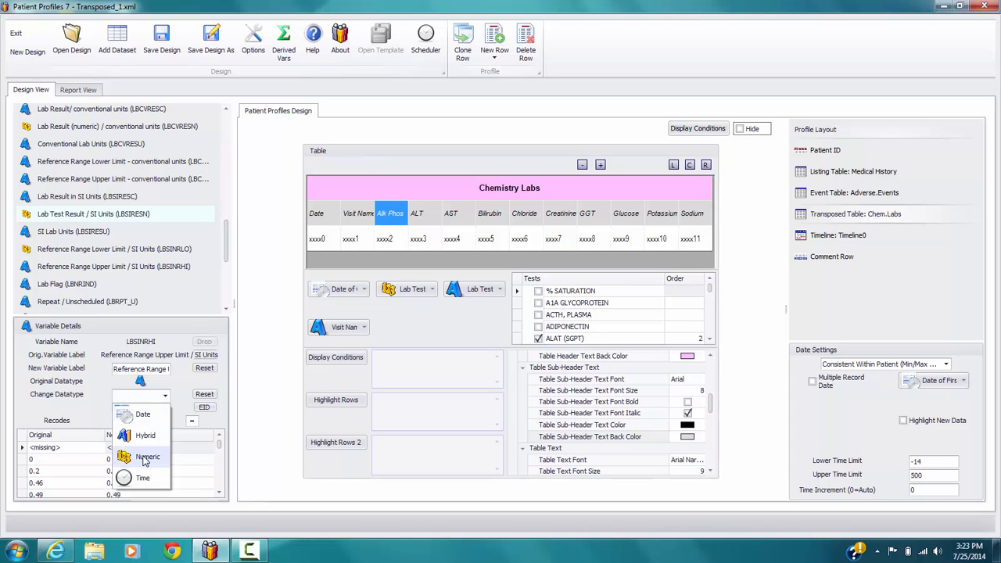
pyautogui.click(145, 459)
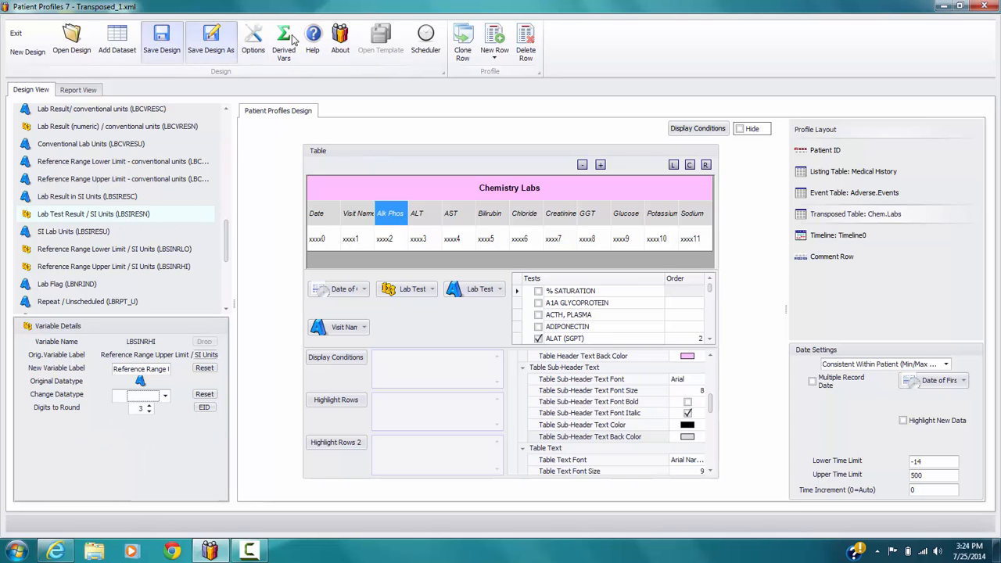
# Step: Start a row highlight condition for the Chemistry Labs table on the lb variable Lab Test Result / SI Units
pyautogui.click(336, 401)
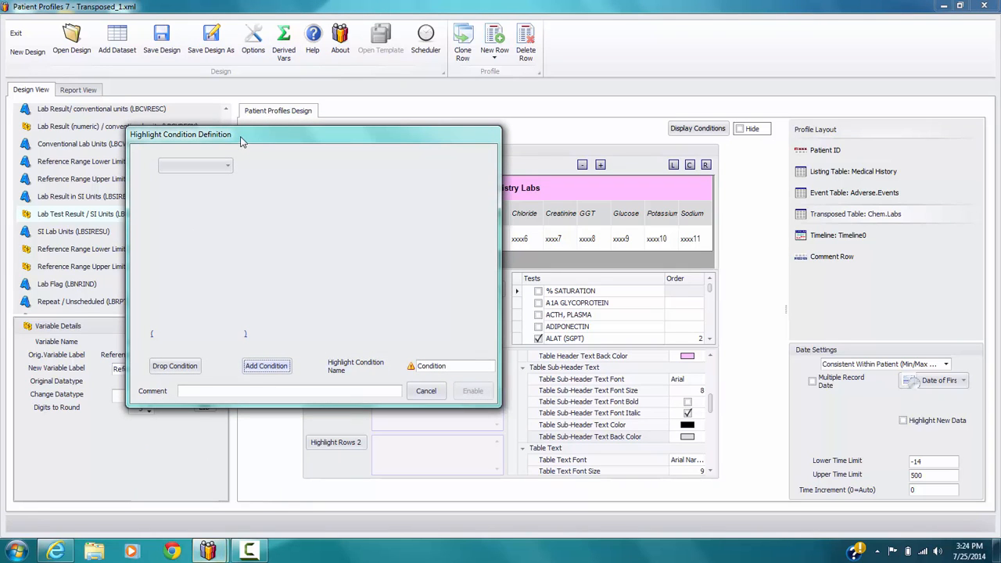
pyautogui.click(228, 166)
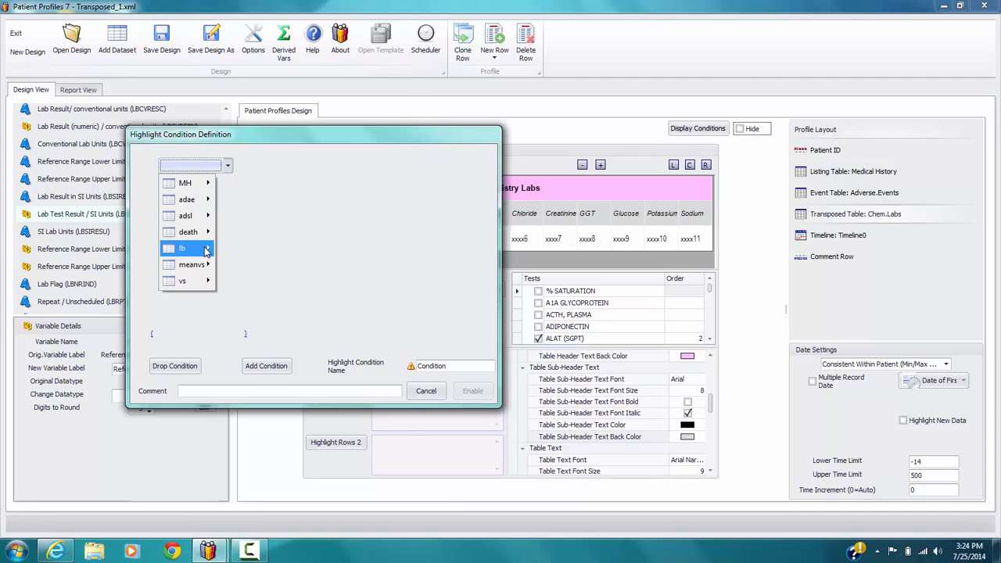
pyautogui.moveTo(206, 251)
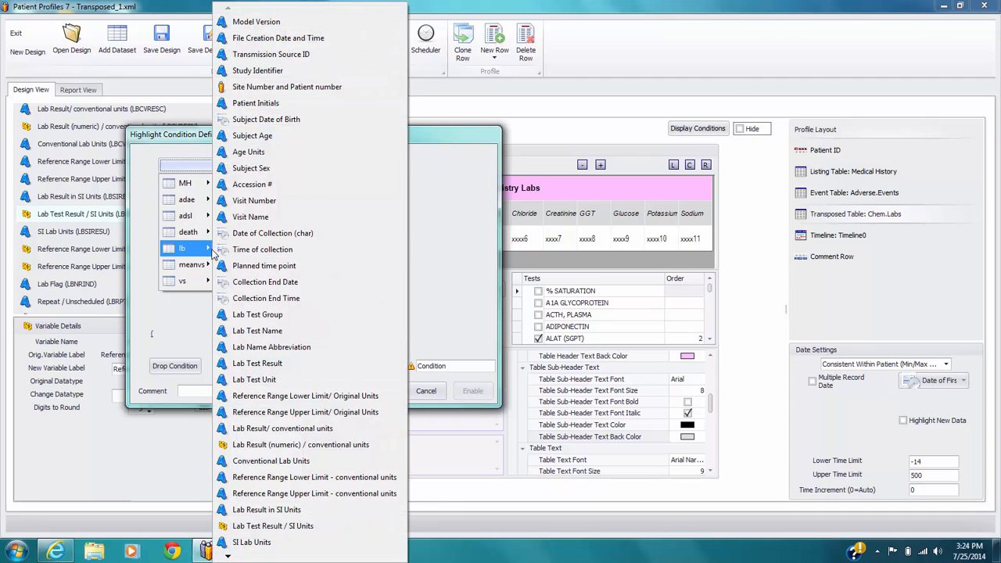
pyautogui.click(280, 527)
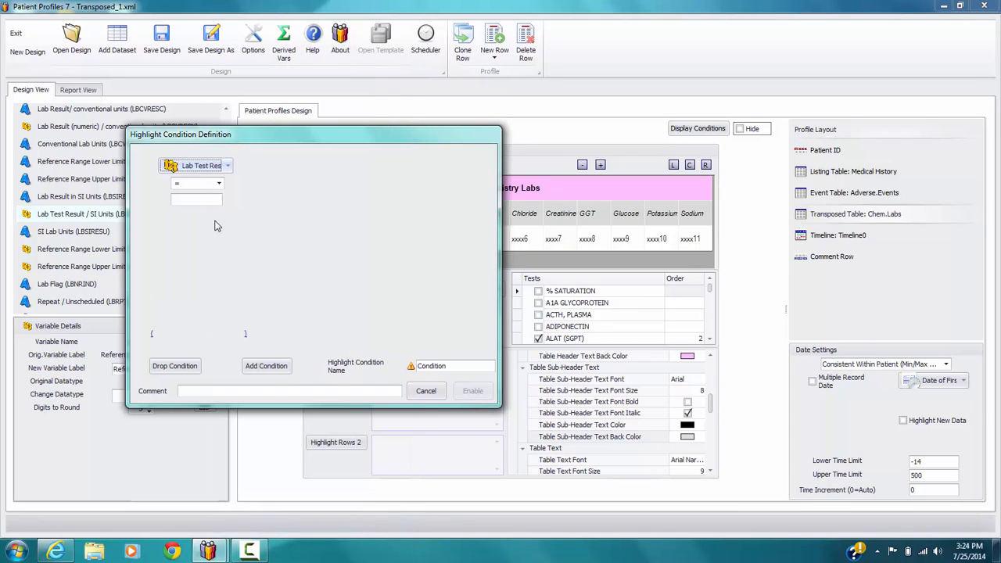
# Step: Set the condition's comparison to "< the variable" with the lb variable Reference Range Lower Limit / SI Units
pyautogui.click(219, 183)
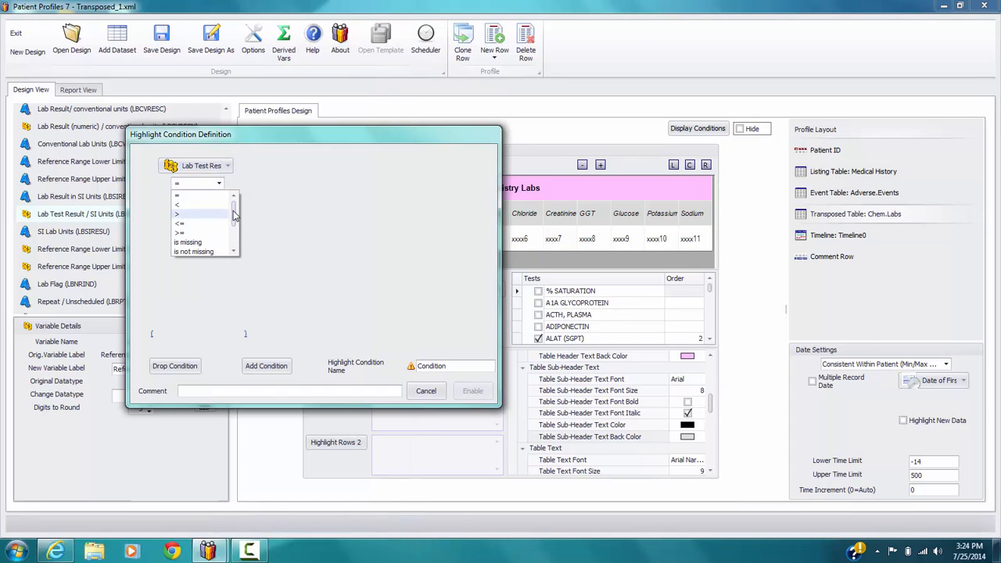
pyautogui.scroll(-2, 235, 229)
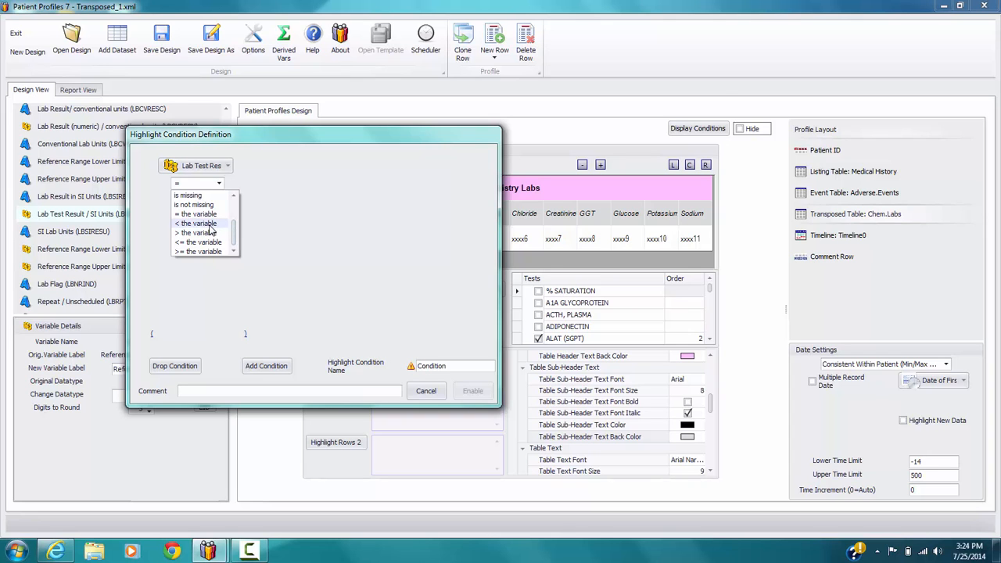
pyautogui.click(210, 224)
pyautogui.click(226, 203)
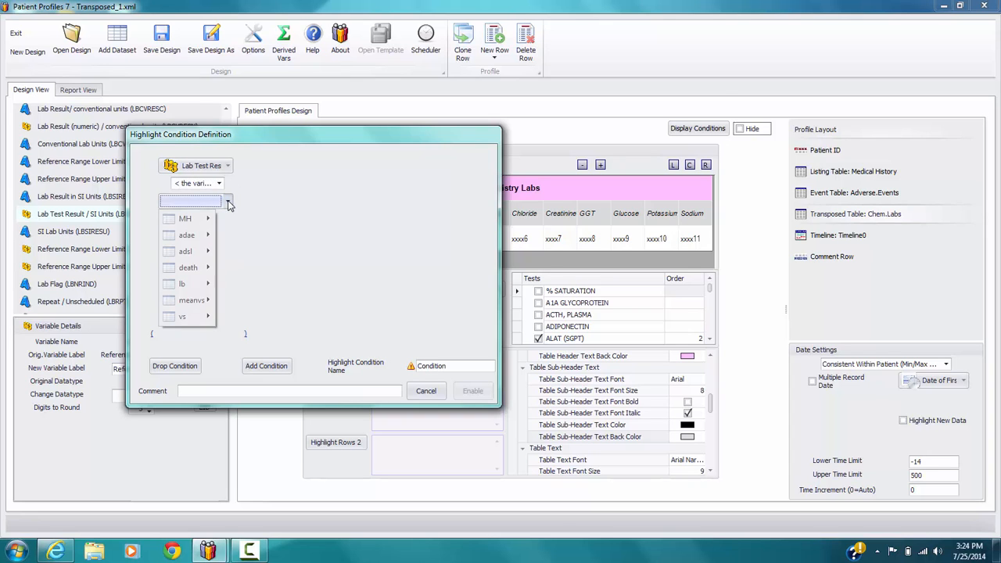
pyautogui.moveTo(206, 288)
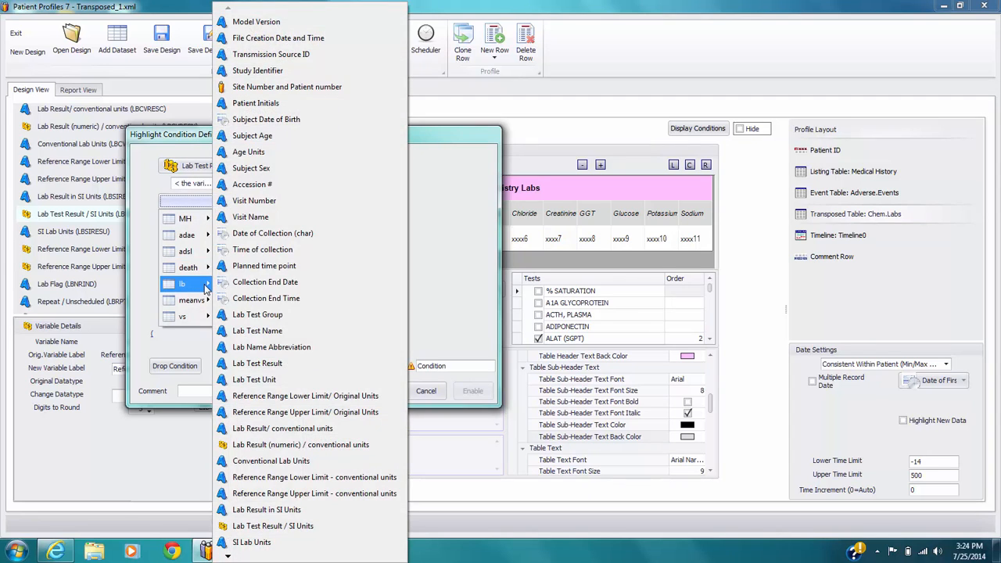
pyautogui.click(228, 557)
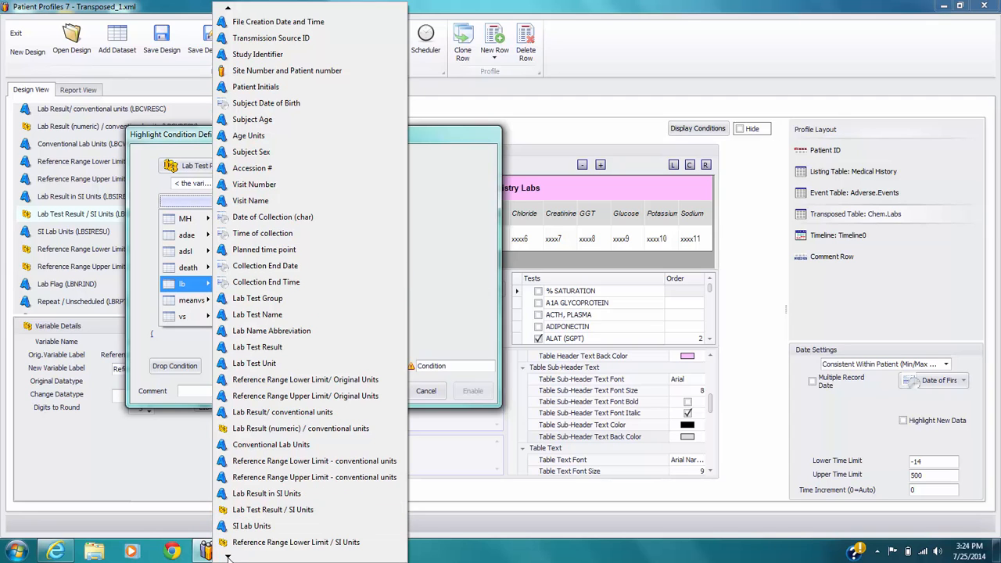
pyautogui.click(287, 478)
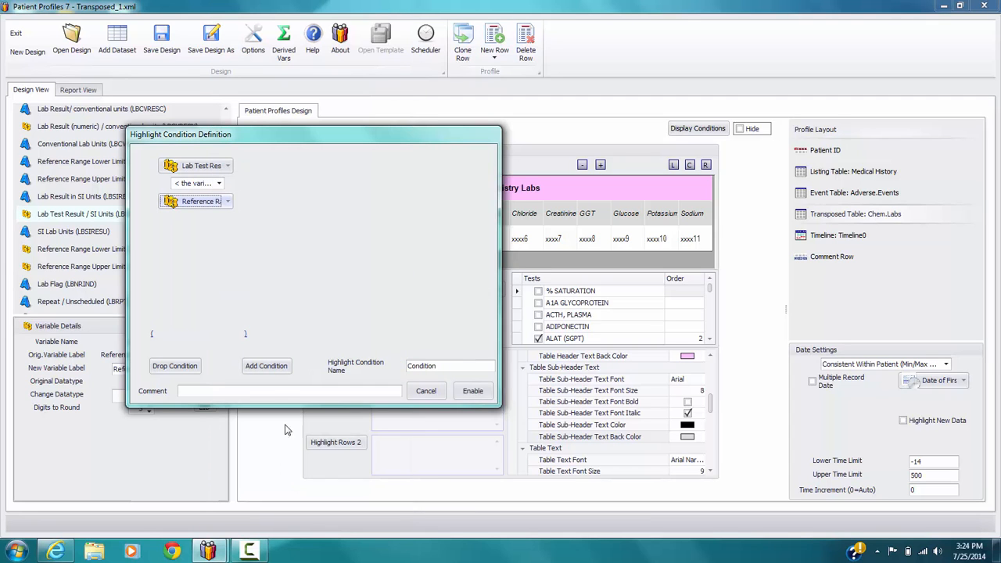
# Step: Add a second highlight condition joined with OR on the lb variable Lab Test Result / SI Units
pyautogui.click(264, 367)
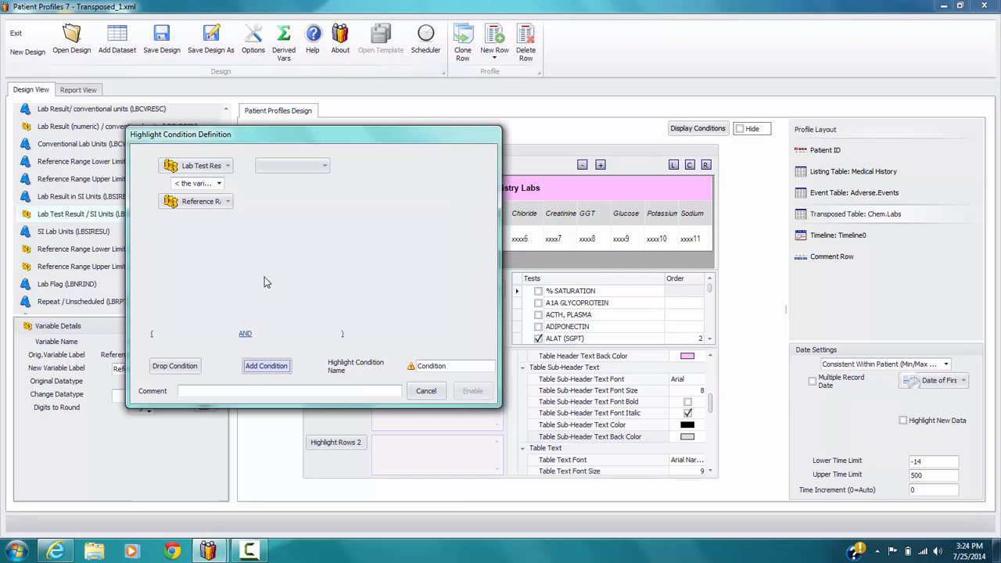
pyautogui.click(245, 333)
pyautogui.click(324, 170)
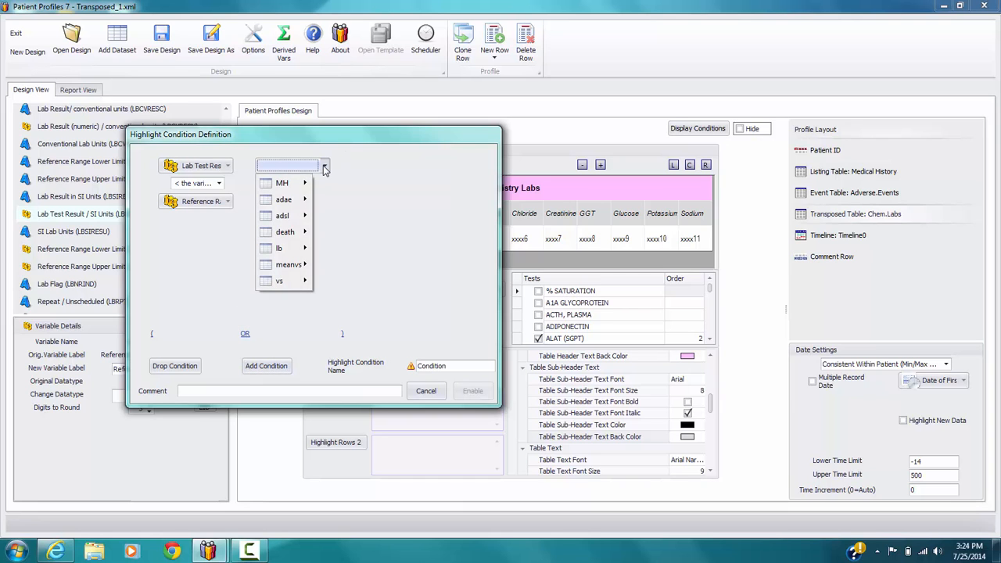
pyautogui.moveTo(304, 247)
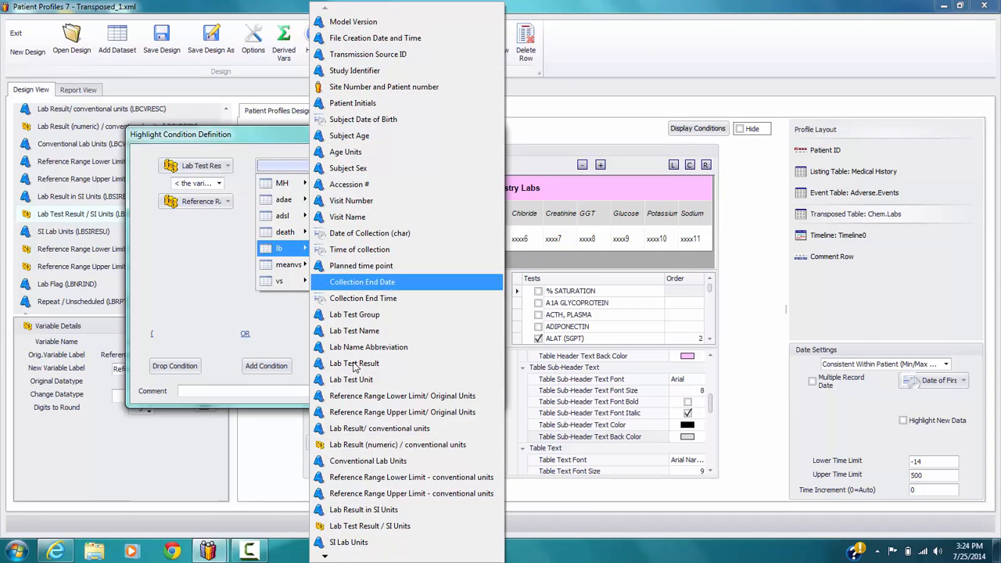
pyautogui.click(367, 525)
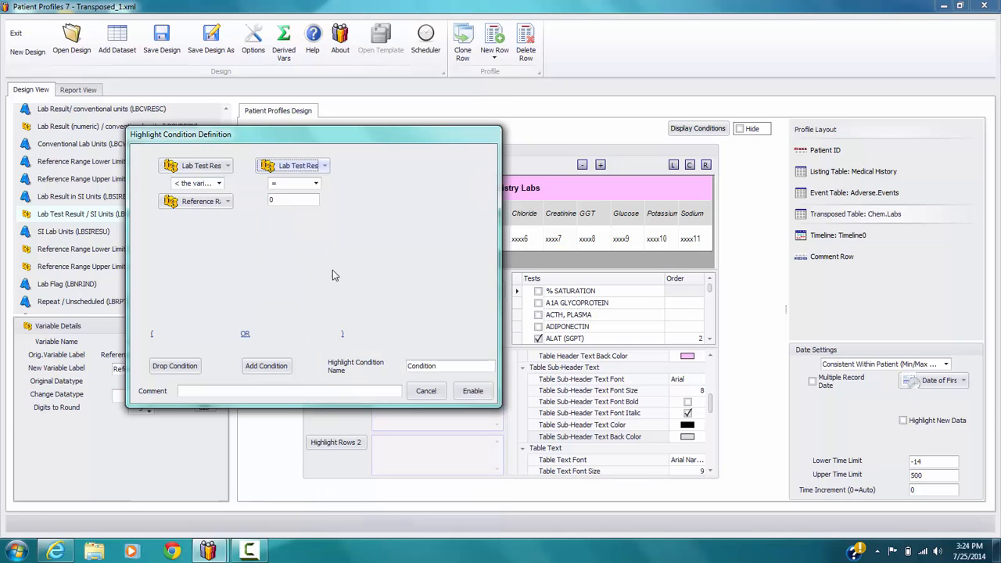
# Step: Set the second condition to "> the variable" with the lb variable Reference Range Upper Limit / SI Units and enable the highlight
pyautogui.click(316, 183)
pyautogui.scroll(-2, 334, 258)
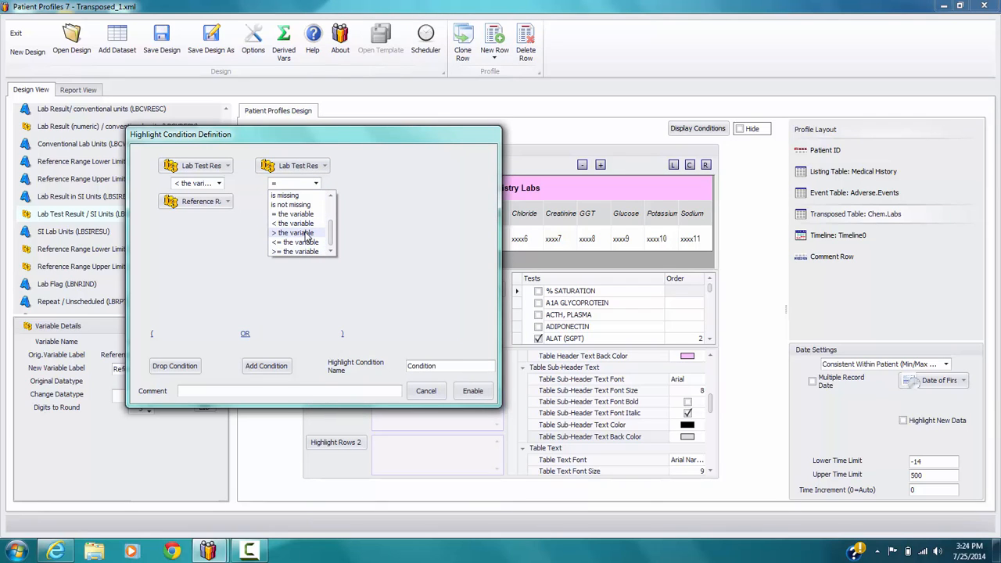
pyautogui.click(306, 232)
pyautogui.click(323, 201)
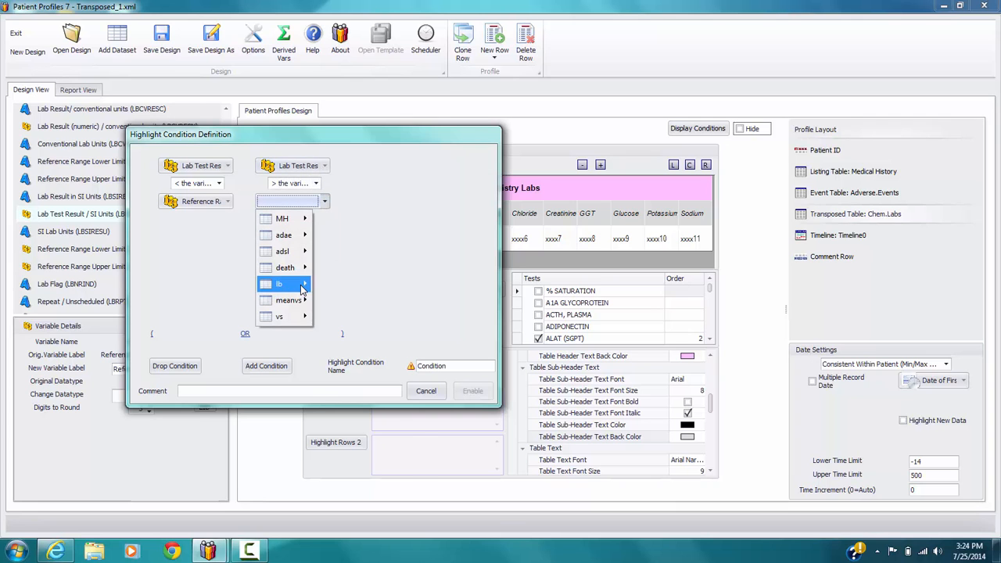
pyautogui.moveTo(302, 284)
pyautogui.click(351, 558)
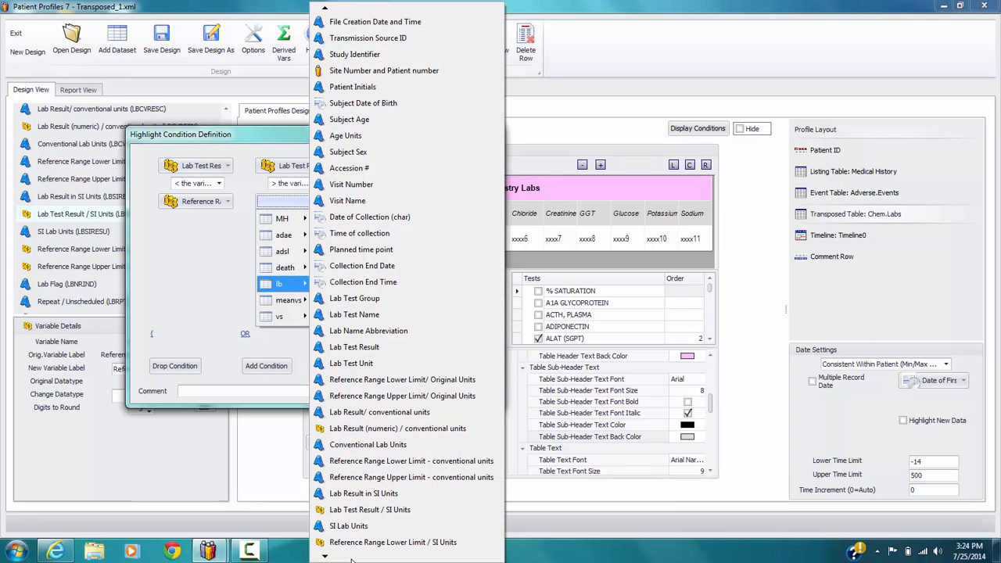
pyautogui.click(394, 481)
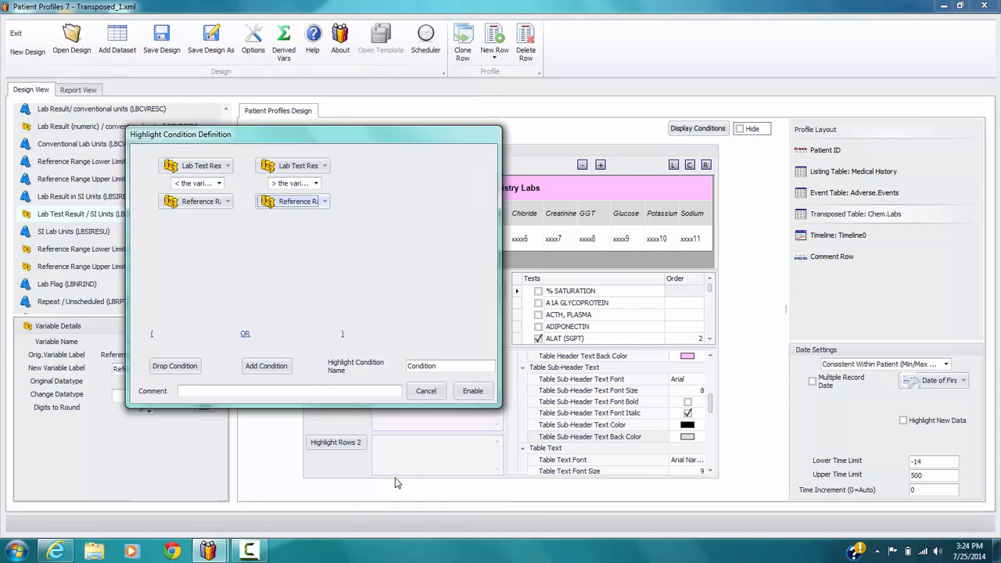
pyautogui.click(482, 397)
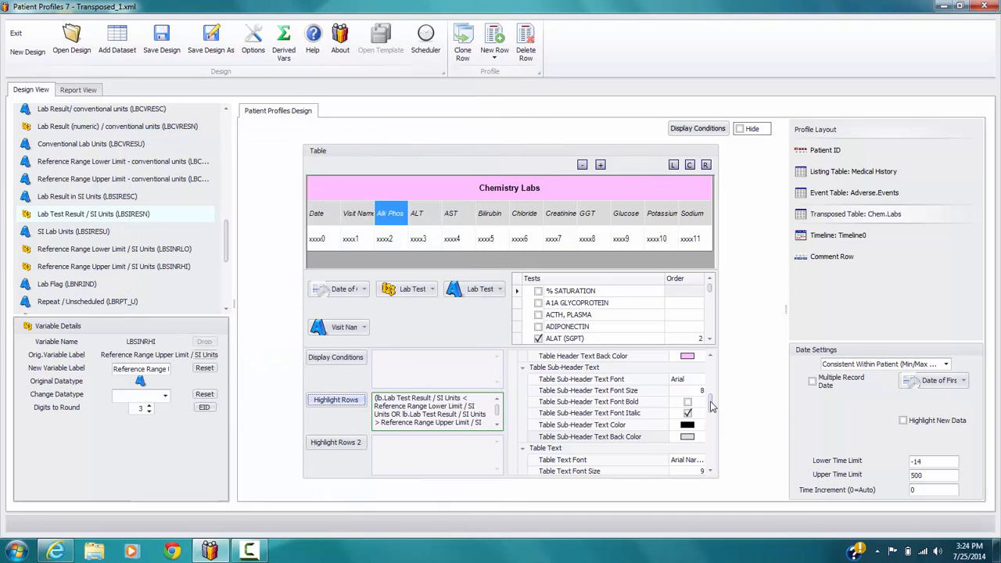
# Step: Format the Table Highlight style with a white back color, red text color and no bold
pyautogui.moveTo(710, 402); pyautogui.dragTo(711, 430)
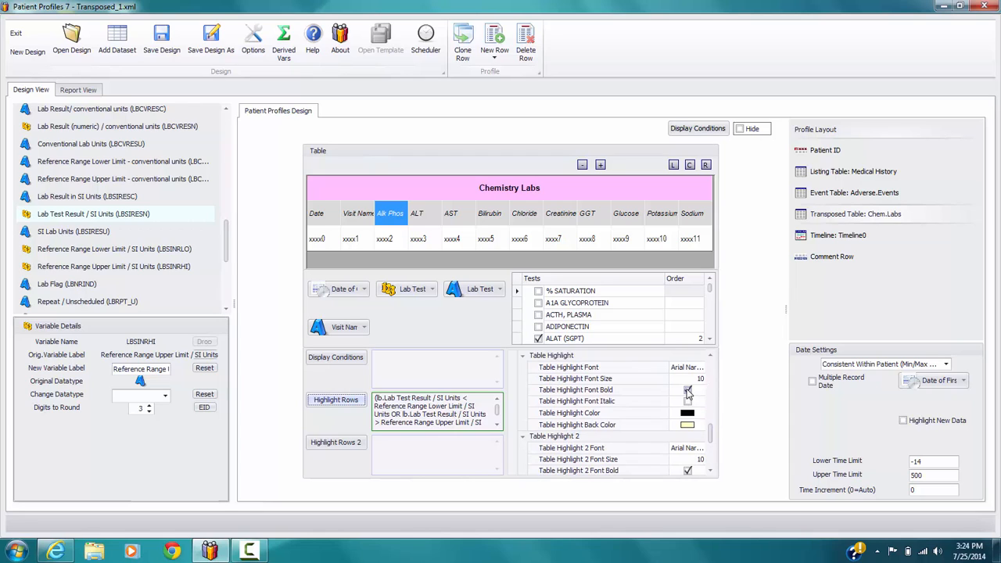
pyautogui.click(688, 426)
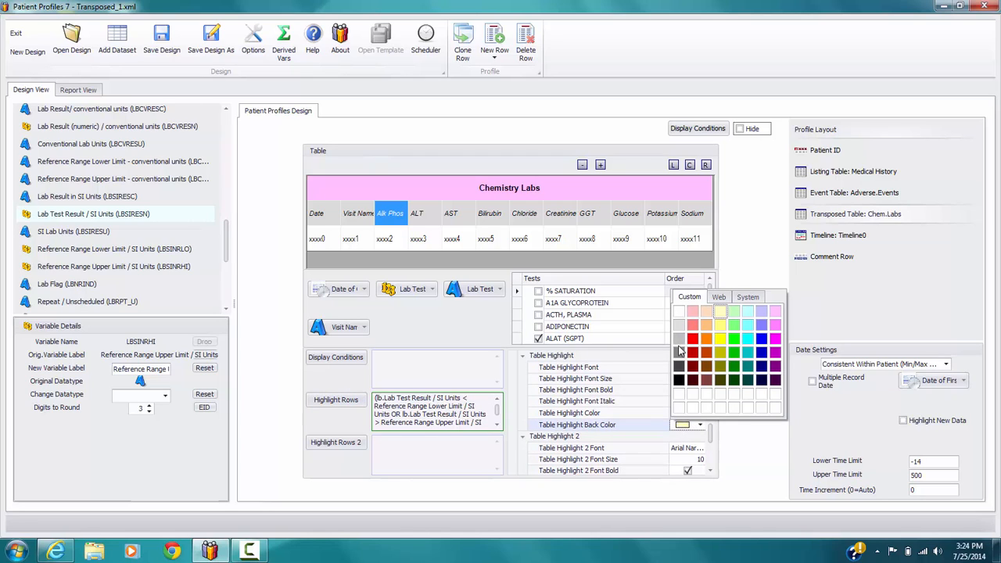
pyautogui.click(678, 312)
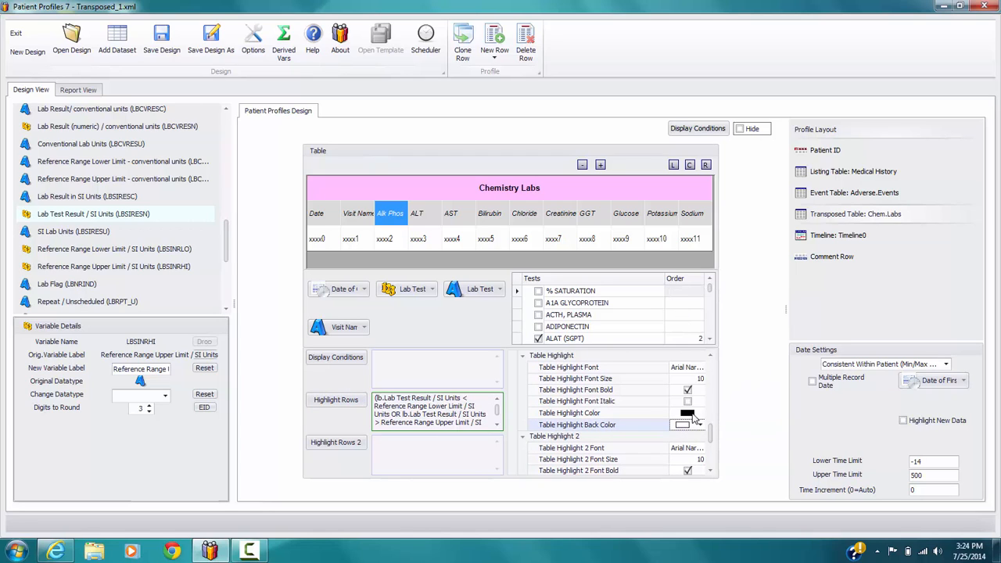
pyautogui.click(692, 416)
pyautogui.click(698, 289)
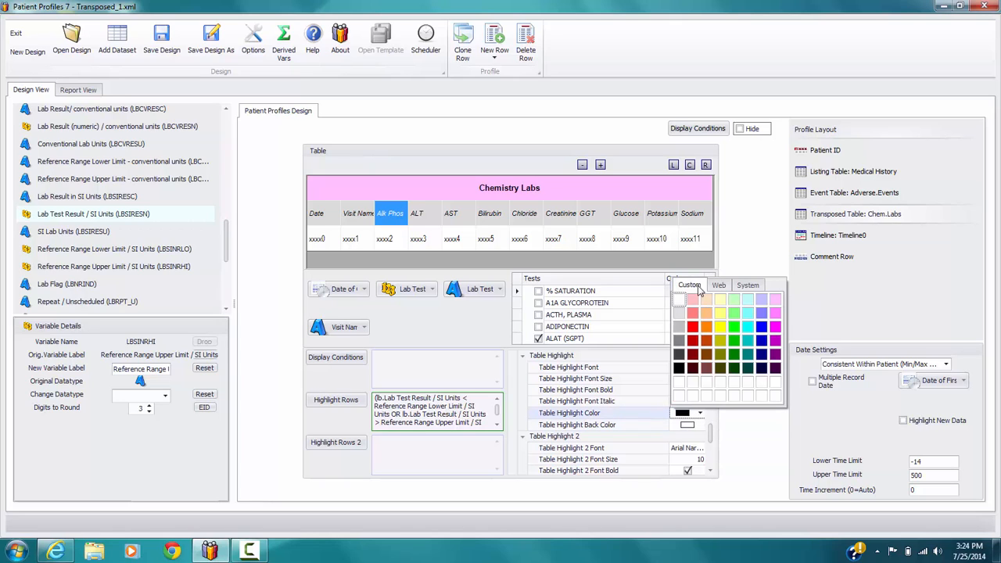
pyautogui.click(692, 328)
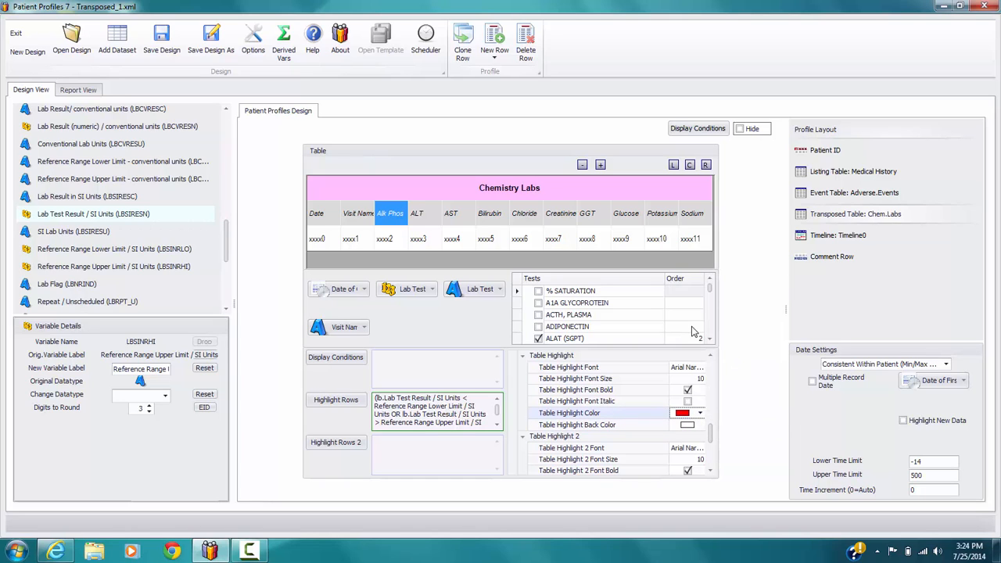
pyautogui.click(688, 390)
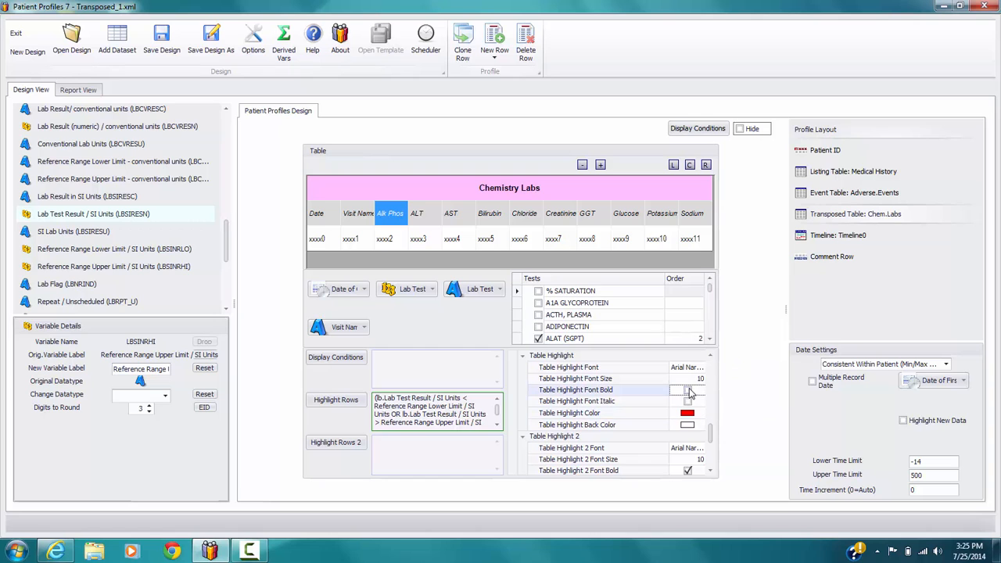
# Step: Review the highlighted results of the Chemistry Labs table in the report and return to the design
pyautogui.click(87, 90)
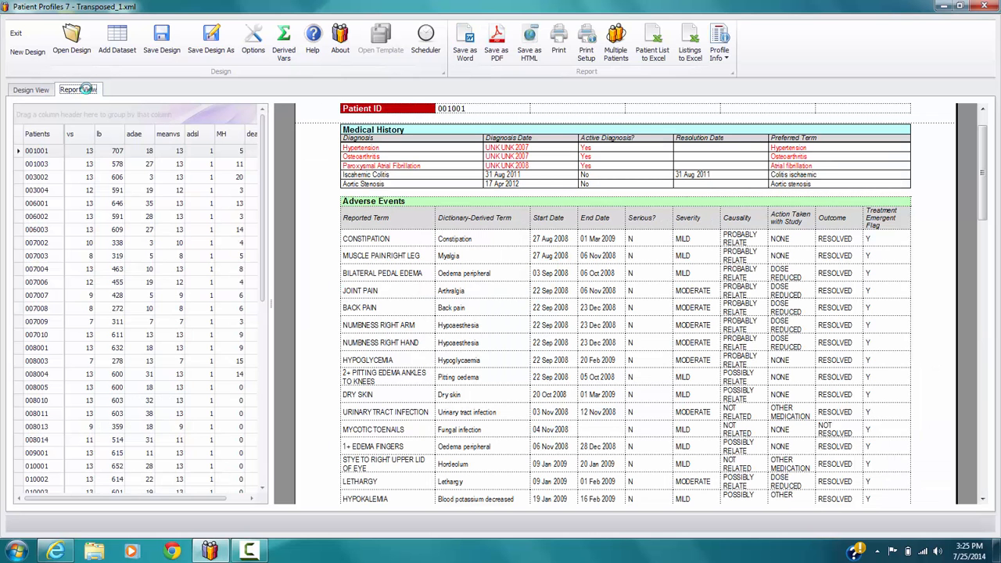
pyautogui.moveTo(986, 148); pyautogui.dragTo(983, 334)
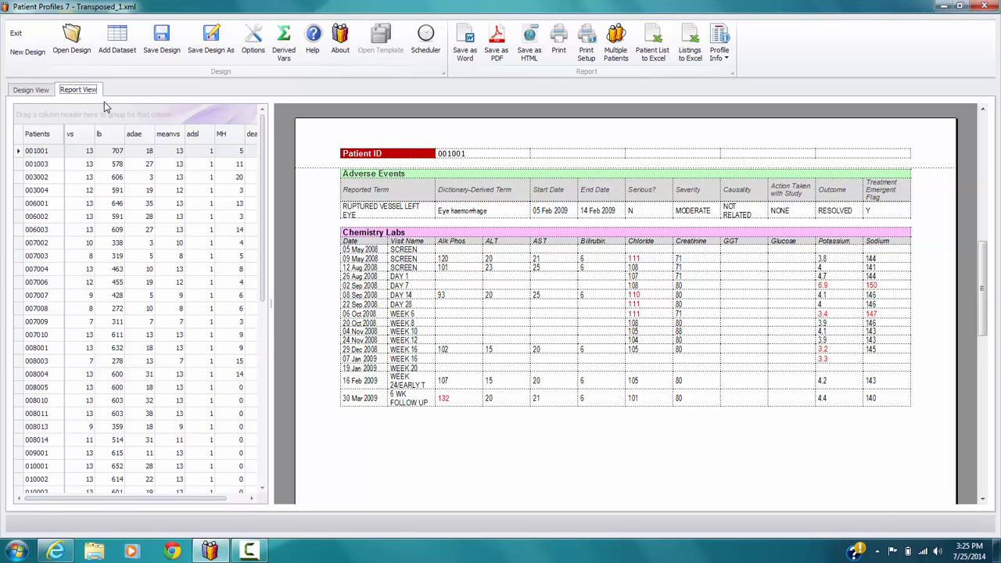
pyautogui.click(32, 90)
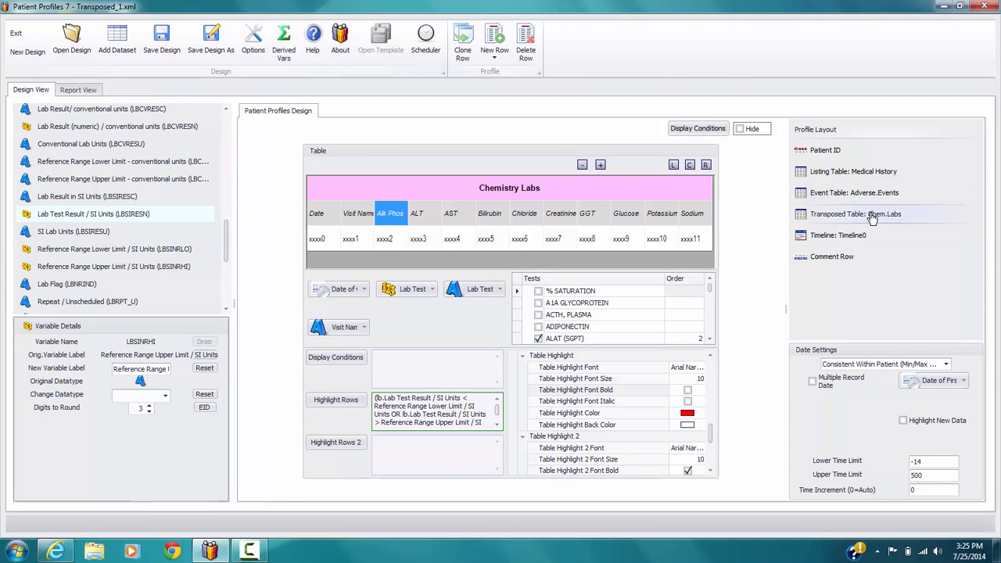
# Step: Insert an annotation row below the Chem.Labs table reading "*Lab Values listed in red are out of normal range"
pyautogui.click(499, 58)
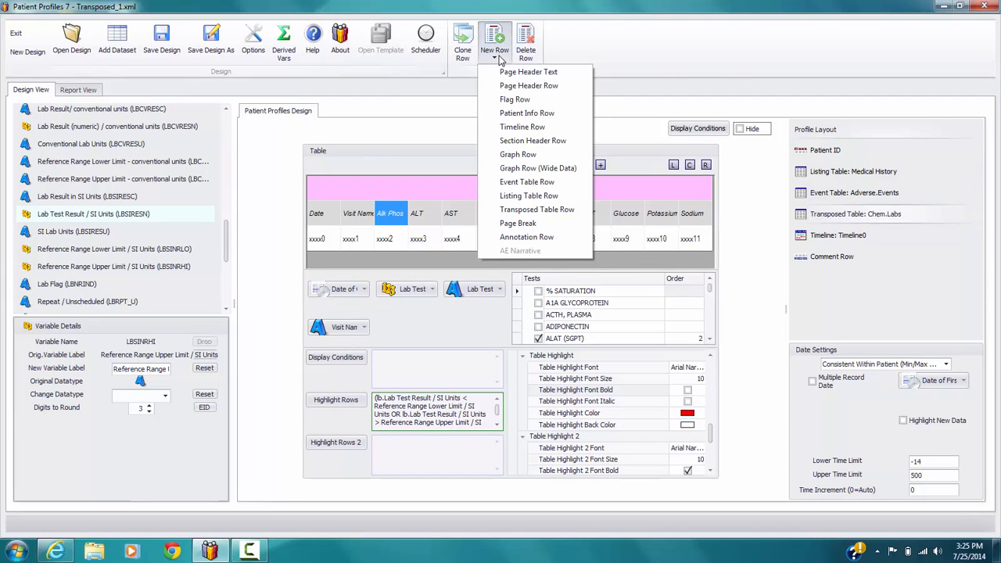
pyautogui.click(541, 237)
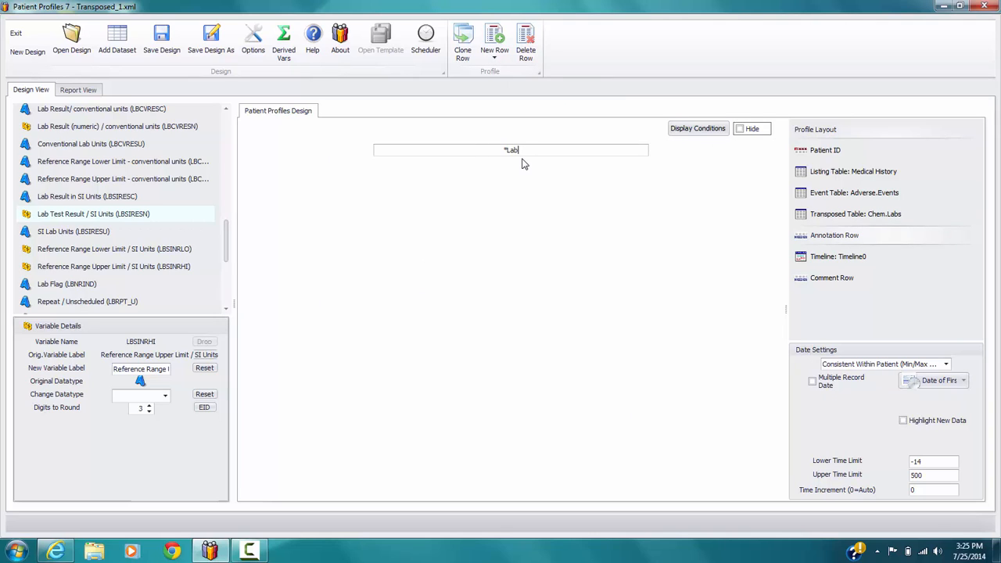
pyautogui.write('*Lab Values listen')
pyautogui.press('BackSpace')
pyautogui.write('d in red are out of normal range')
# Step: Check the annotation below the Chemistry Labs table in the report
pyautogui.click(72, 90)
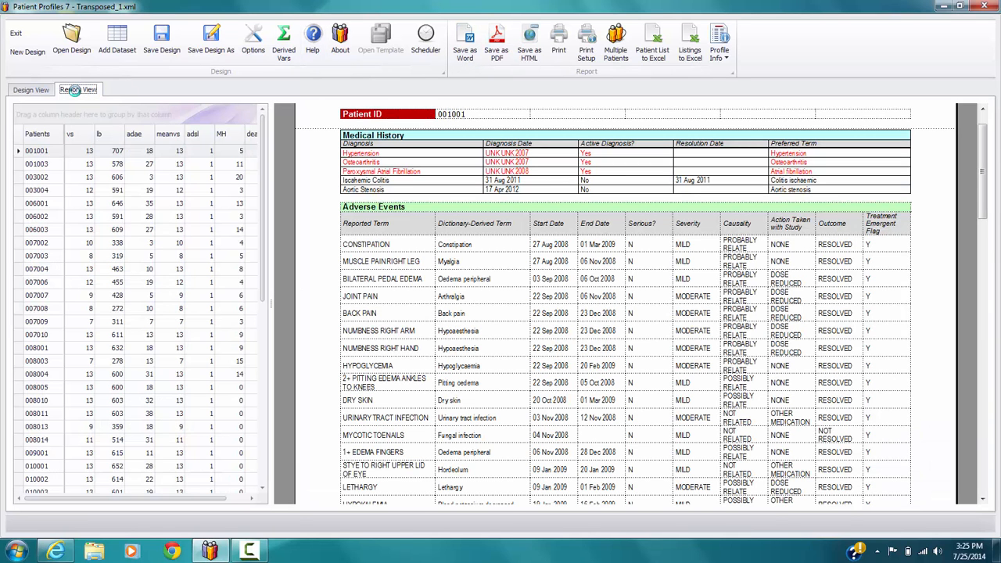
pyautogui.moveTo(979, 151); pyautogui.dragTo(984, 329)
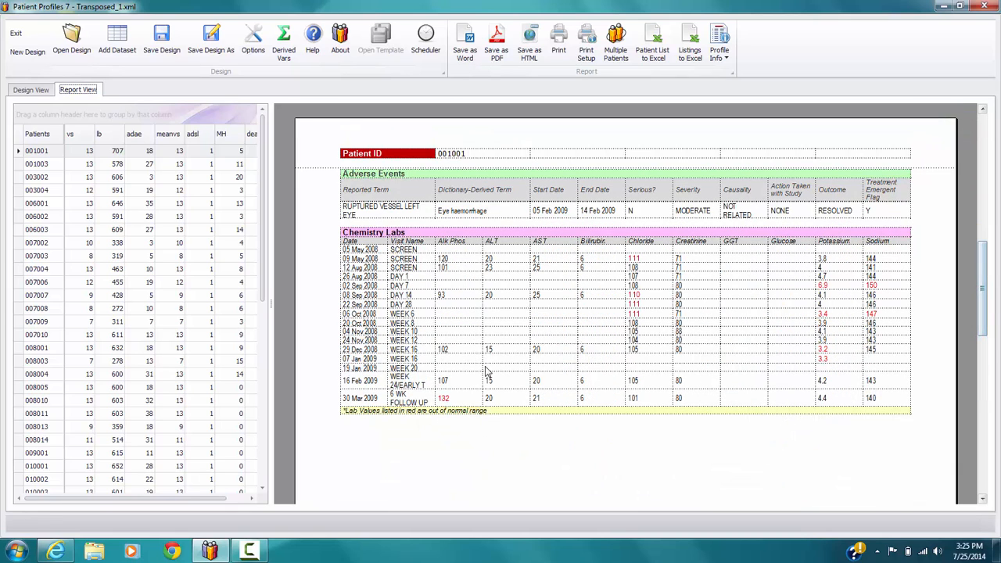